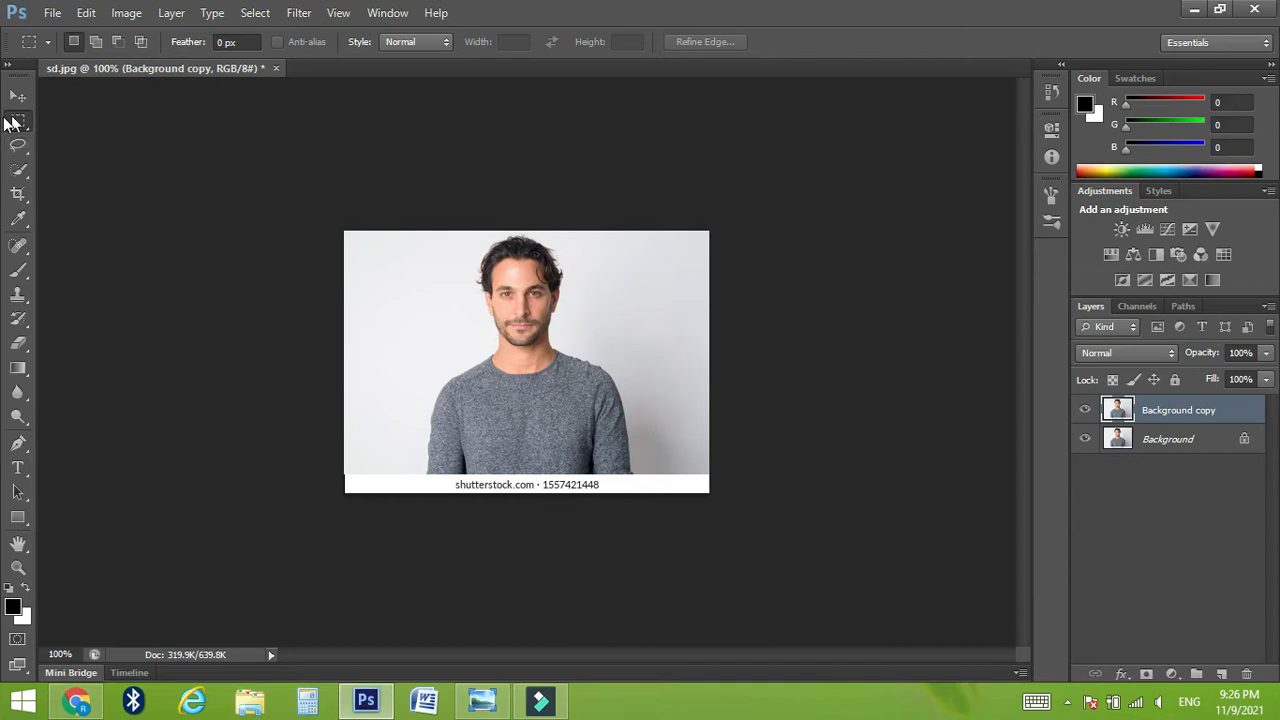
Step: Crop the portrait to remove the watermark strip below it and trim the empty background on both sides of the man
left_click(18, 193)
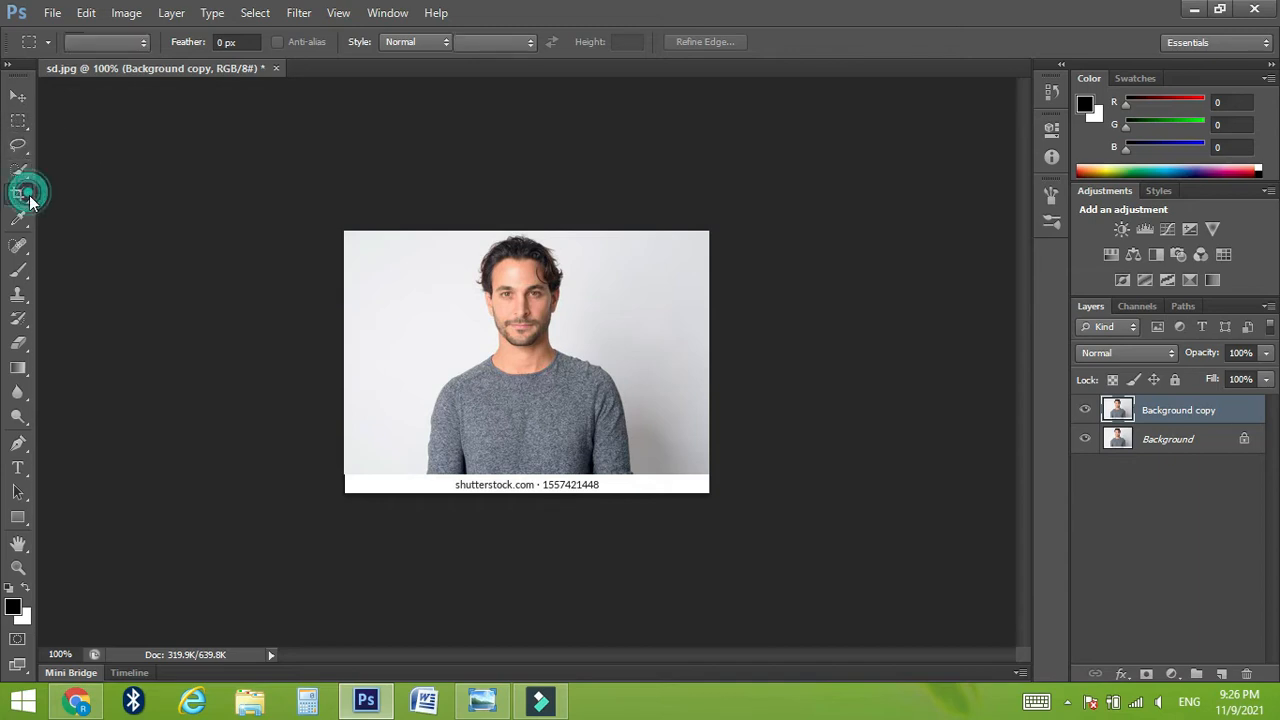
left_click_drag(525, 490, 525, 483)
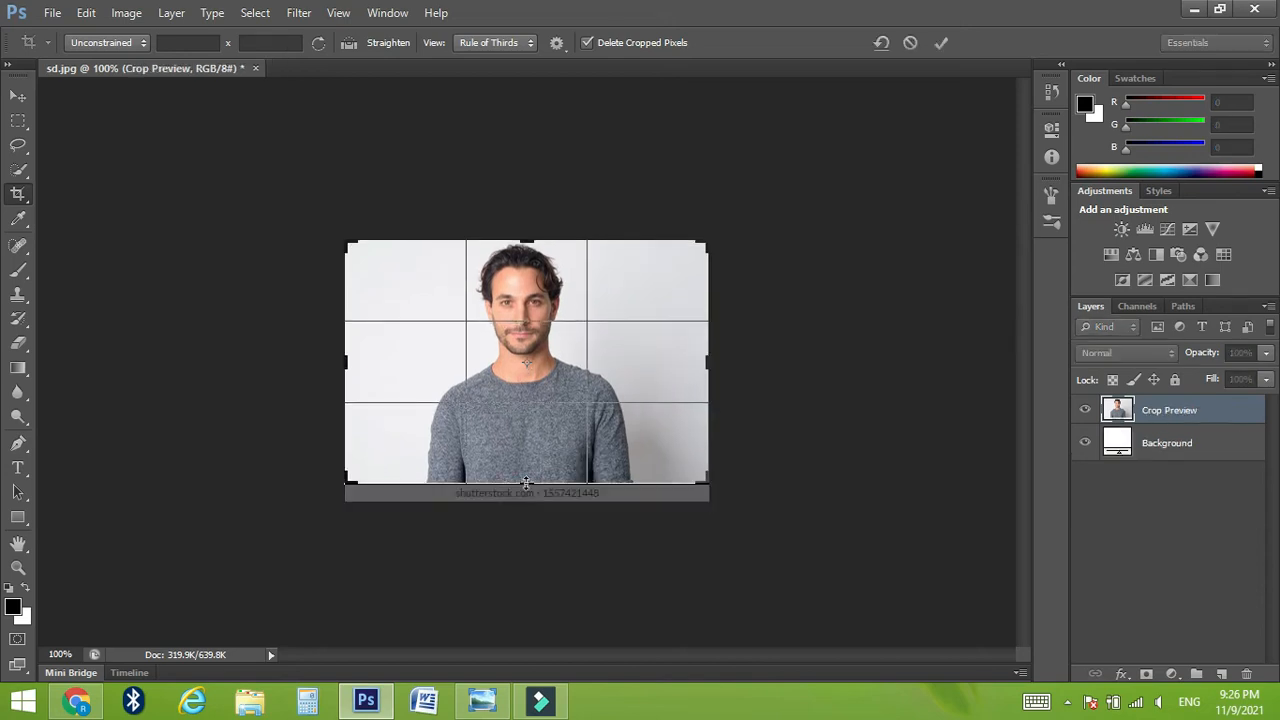
left_click_drag(712, 365, 690, 365)
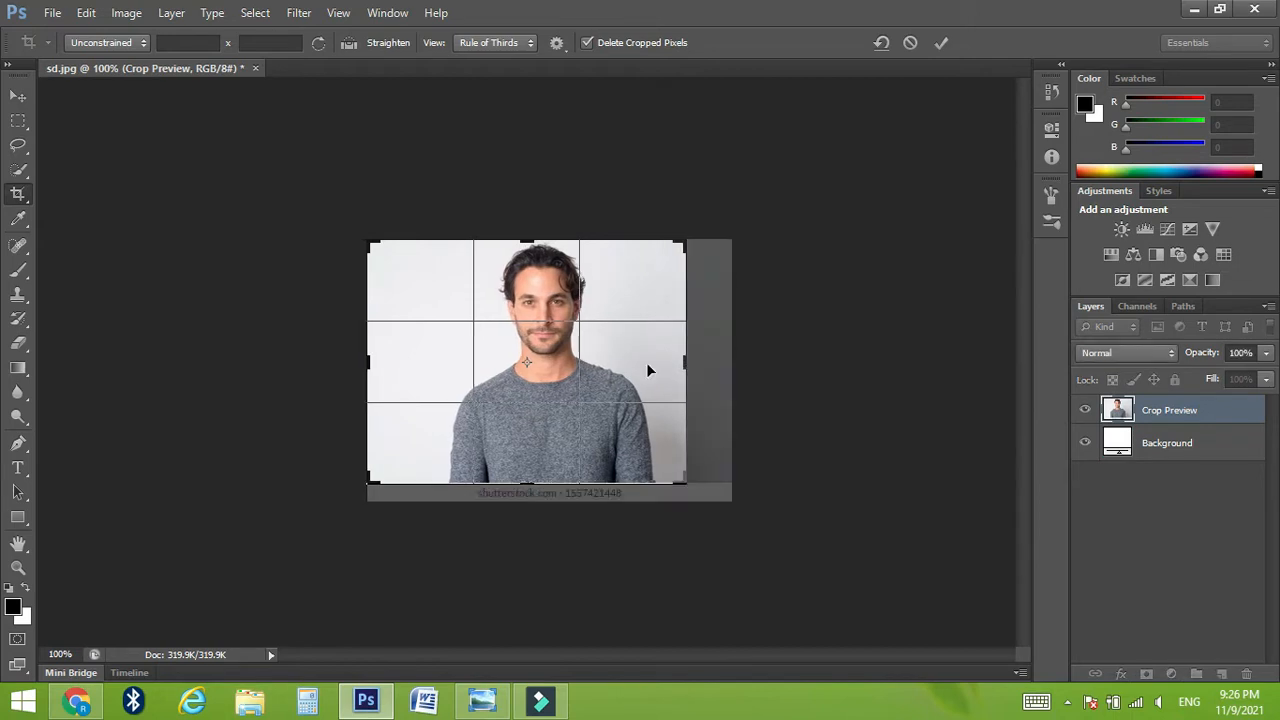
left_click_drag(362, 361, 396, 362)
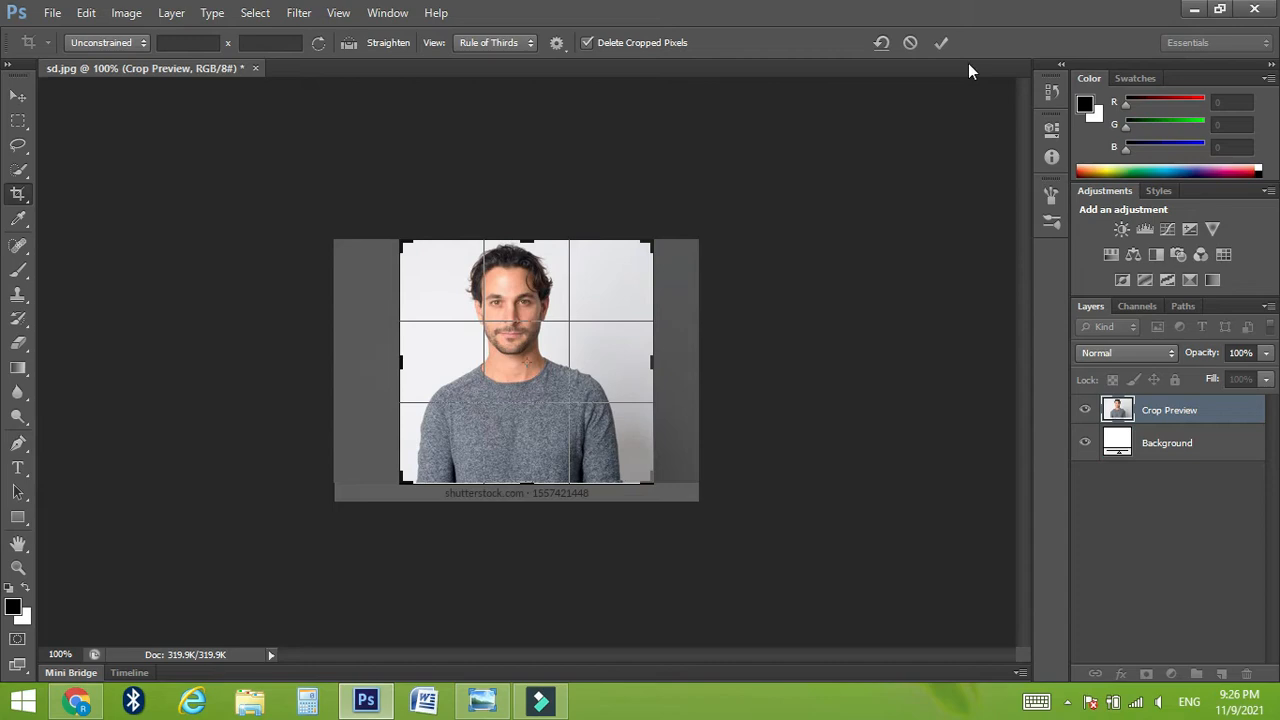
left_click(948, 42)
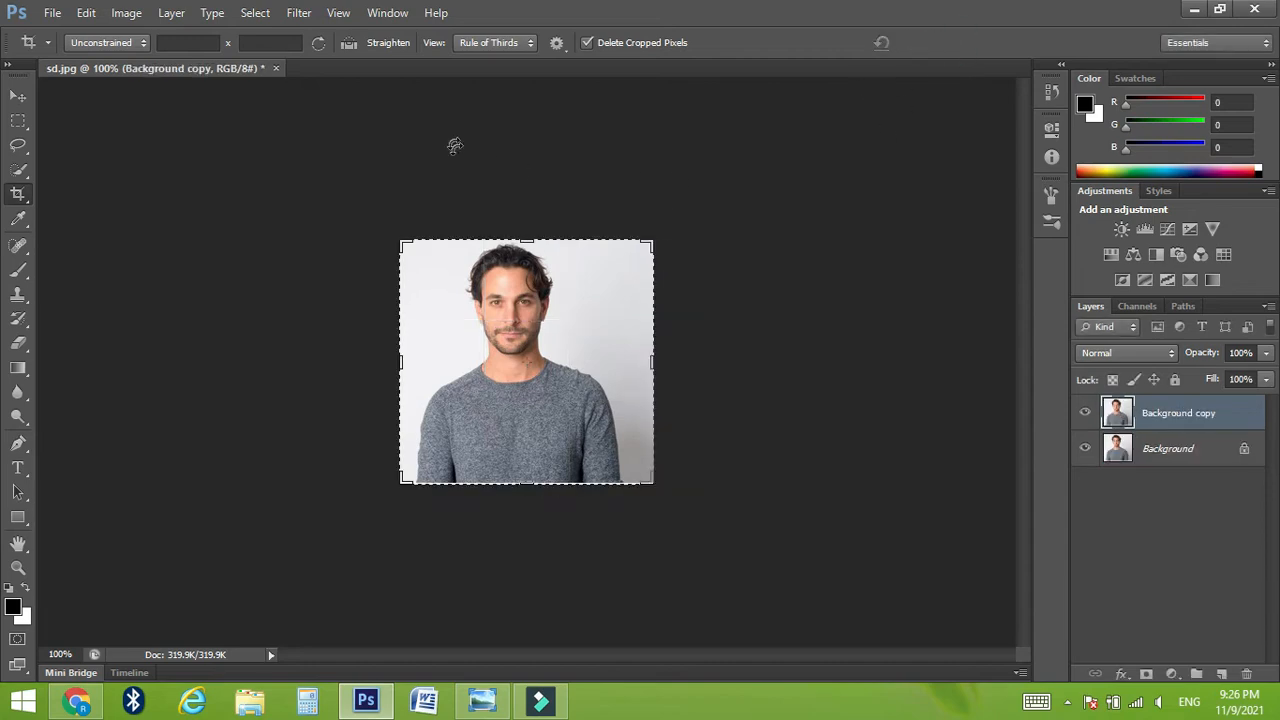
Step: Select the entire cropped portrait with the Rectangular Marquee tool and copy it
left_click(18, 120)
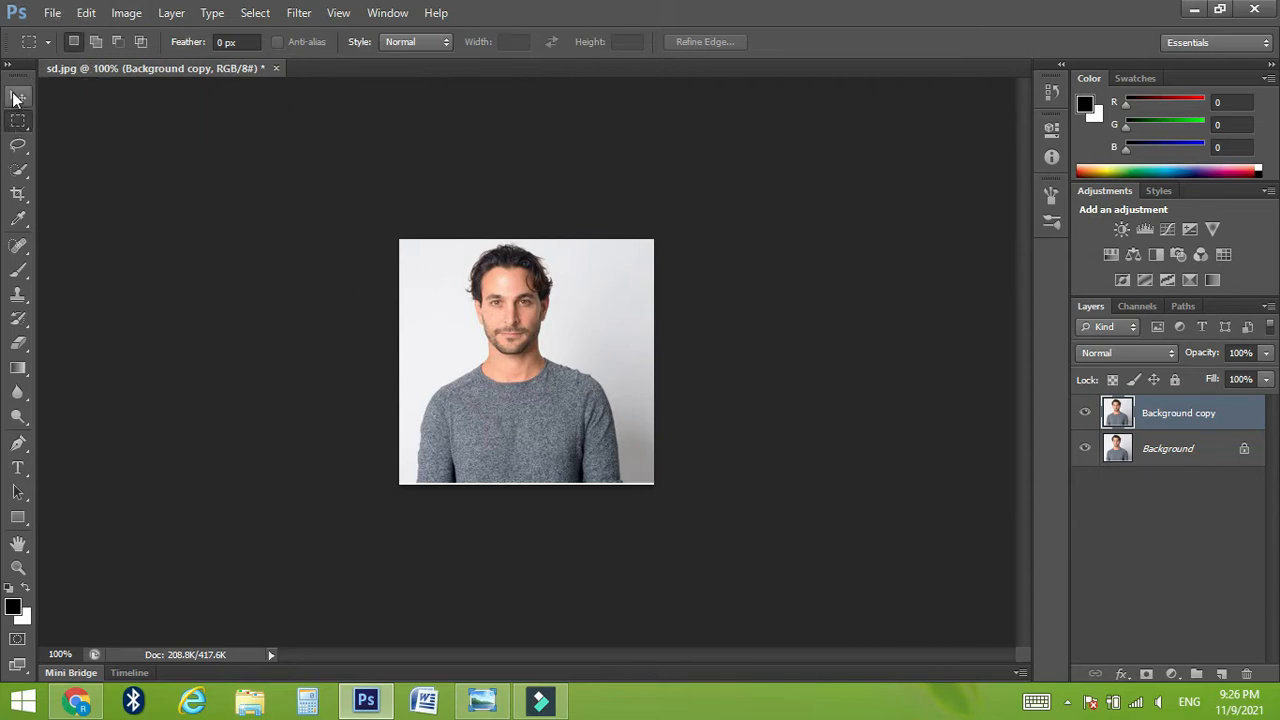
left_click(18, 120)
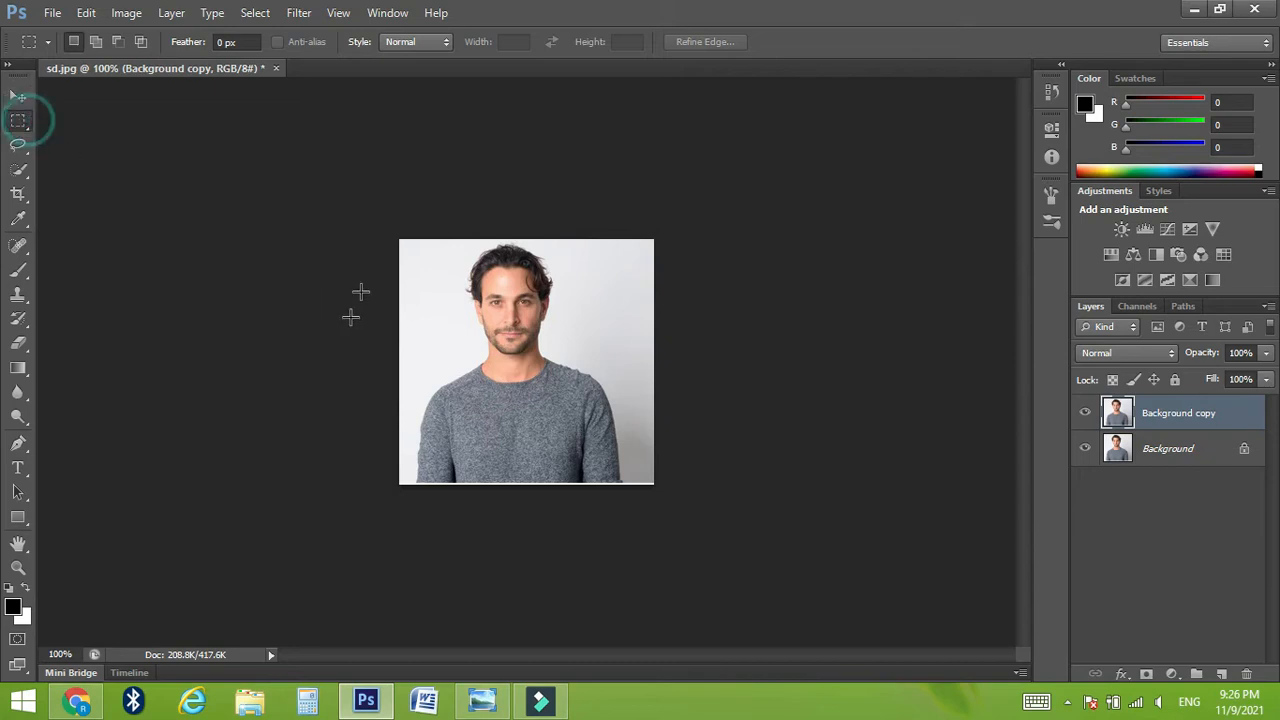
left_click_drag(349, 217, 686, 489)
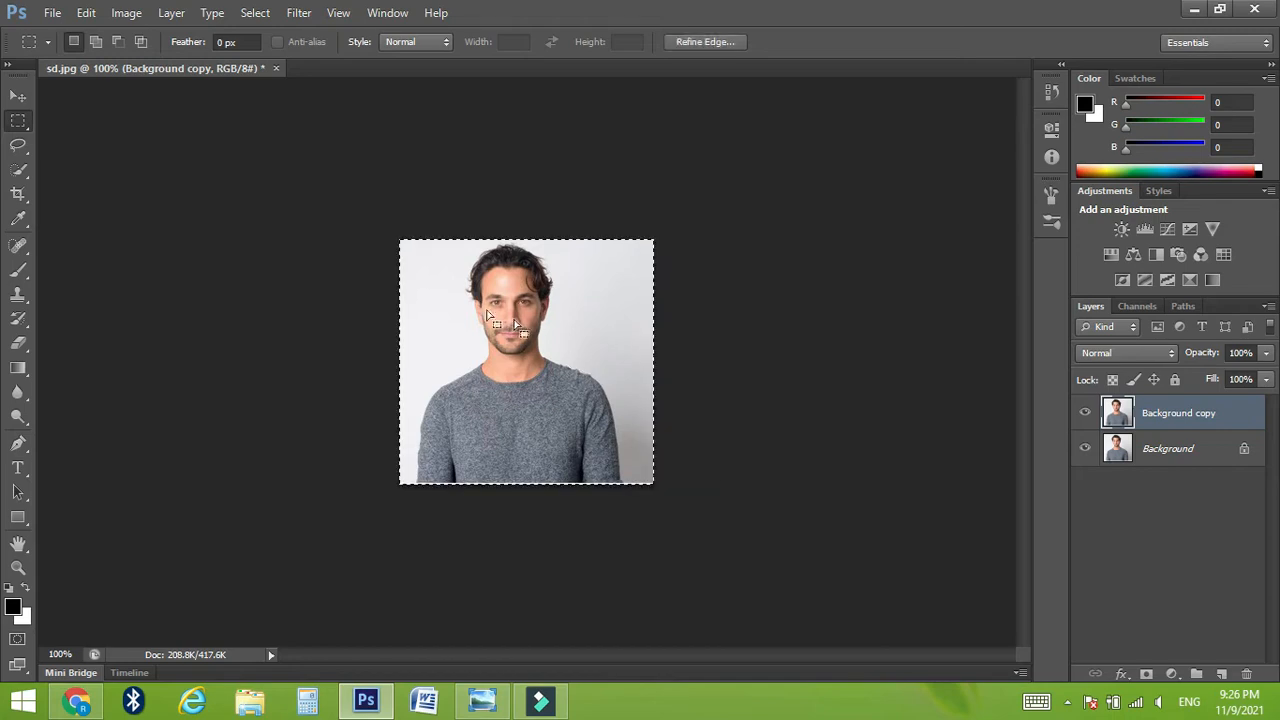
left_click(55, 14)
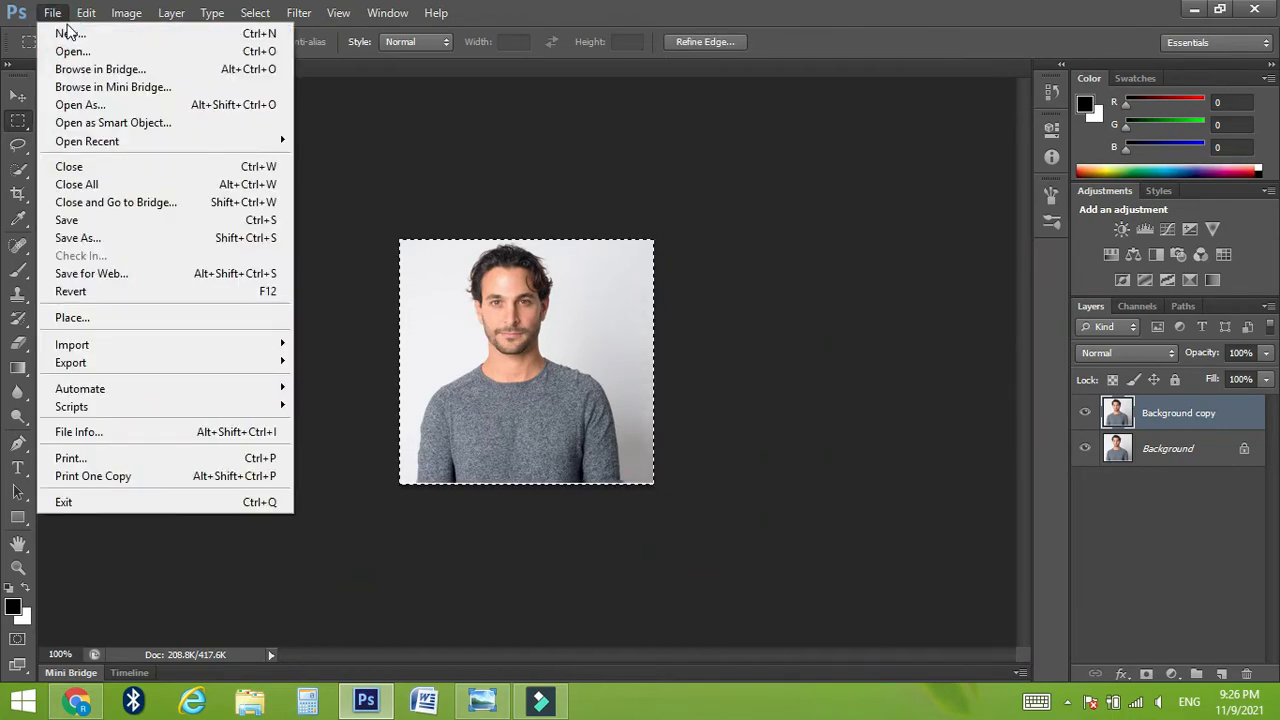
mouse_move(81, 19)
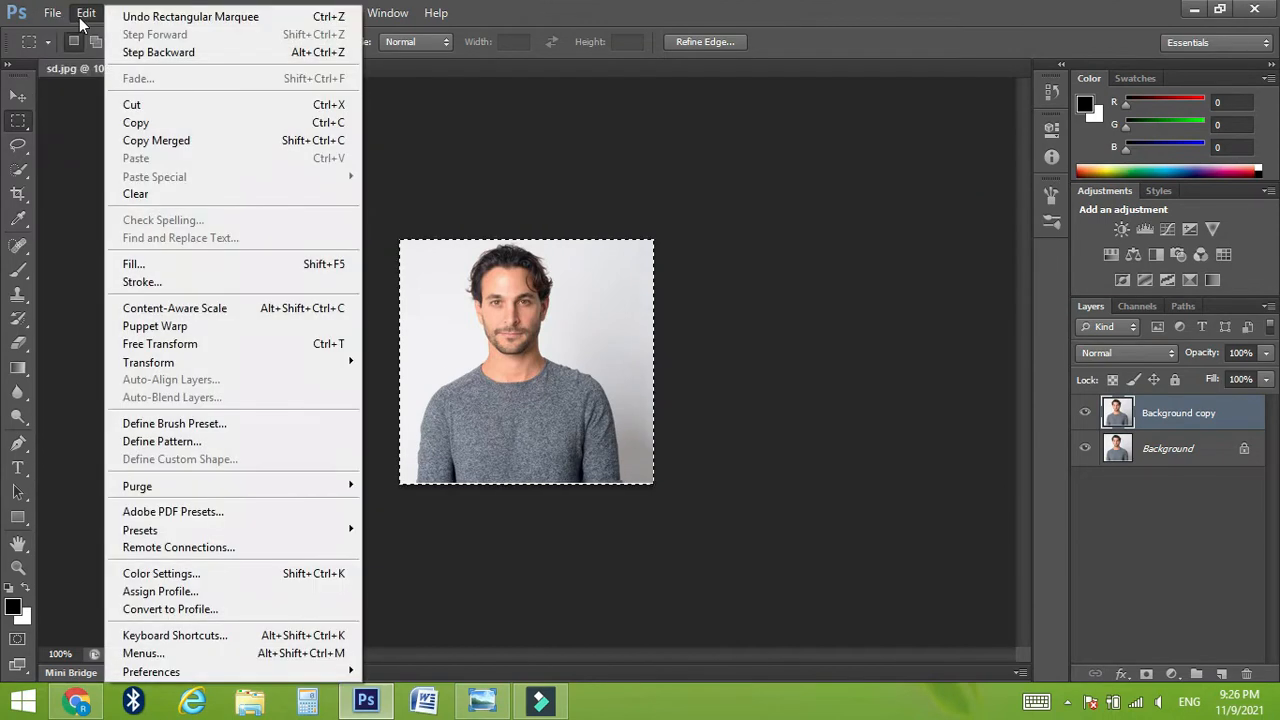
left_click(157, 125)
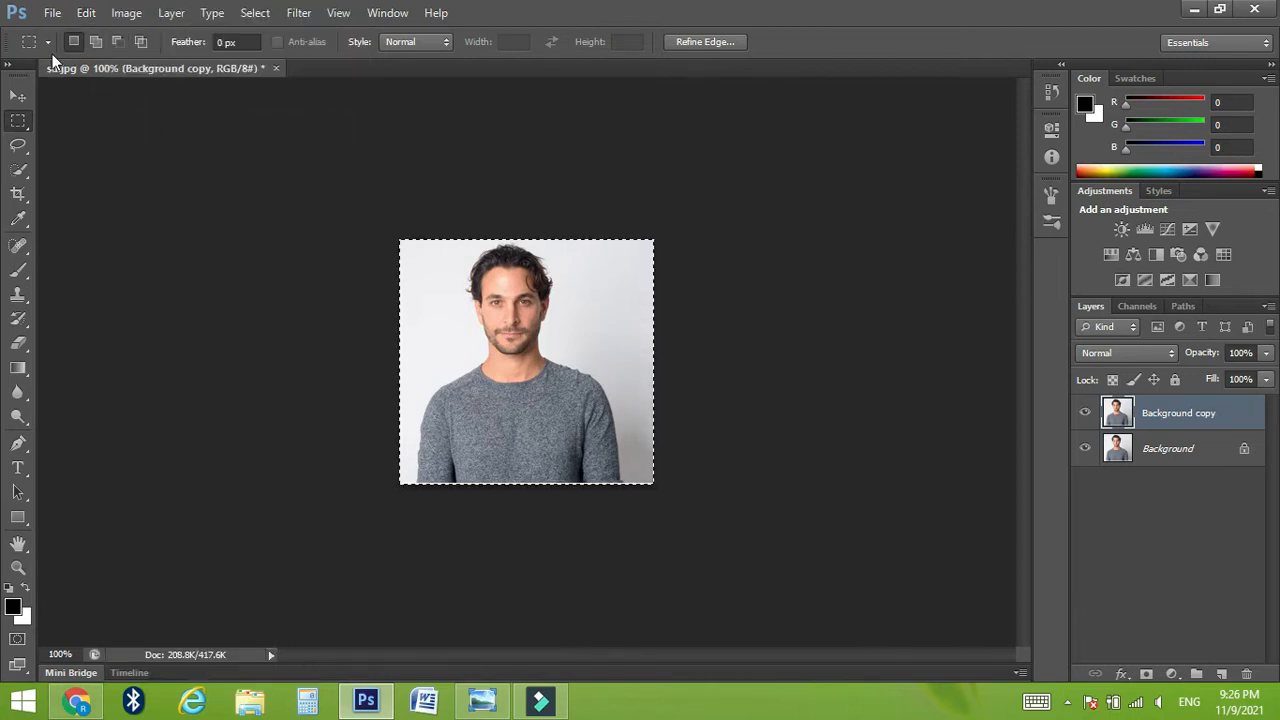
Step: Create a new document from preset 01 (1.5 x 2 inches, 600 pixels/inch, CMYK, 16 bit) and paste the copied portrait into it
left_click(55, 12)
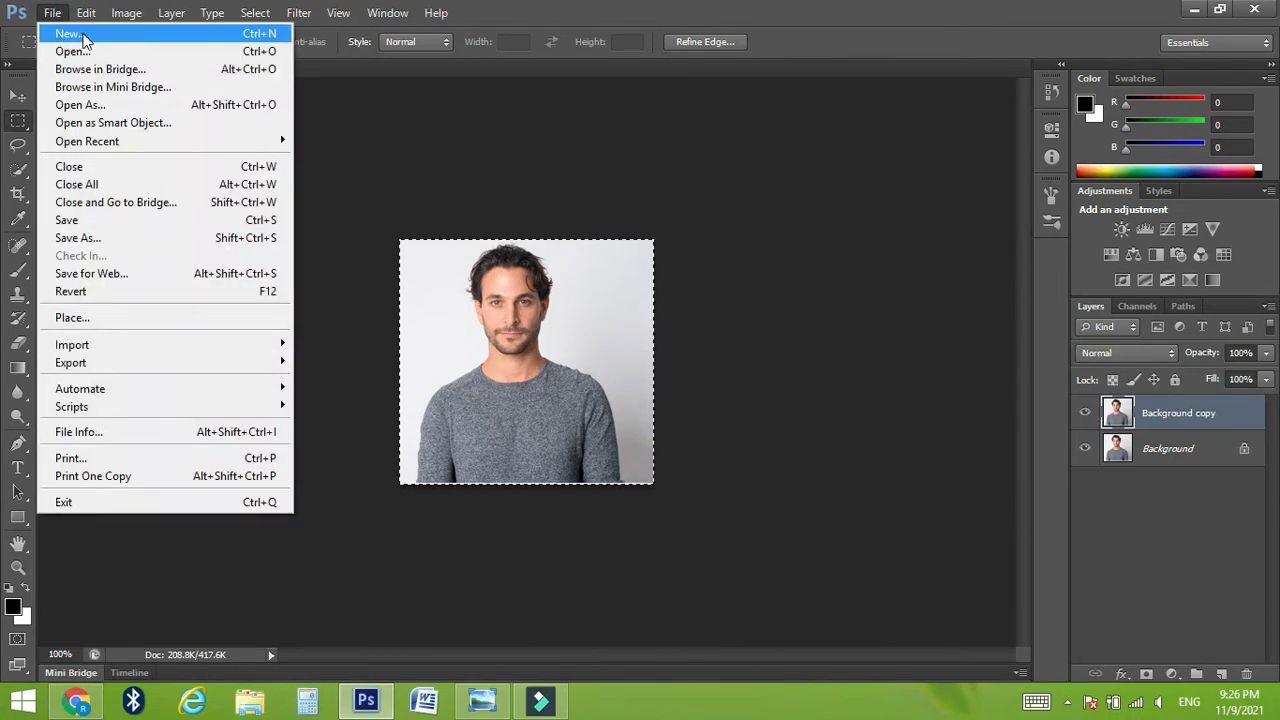
left_click(70, 34)
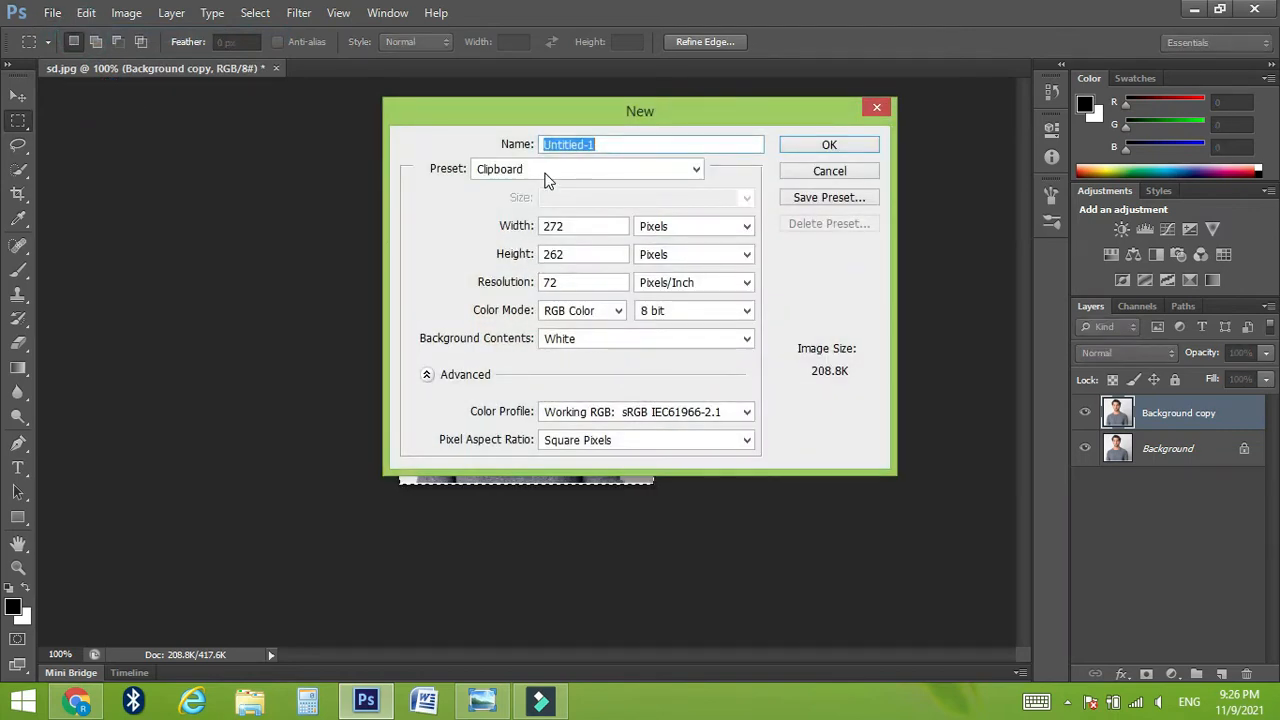
left_click(548, 172)
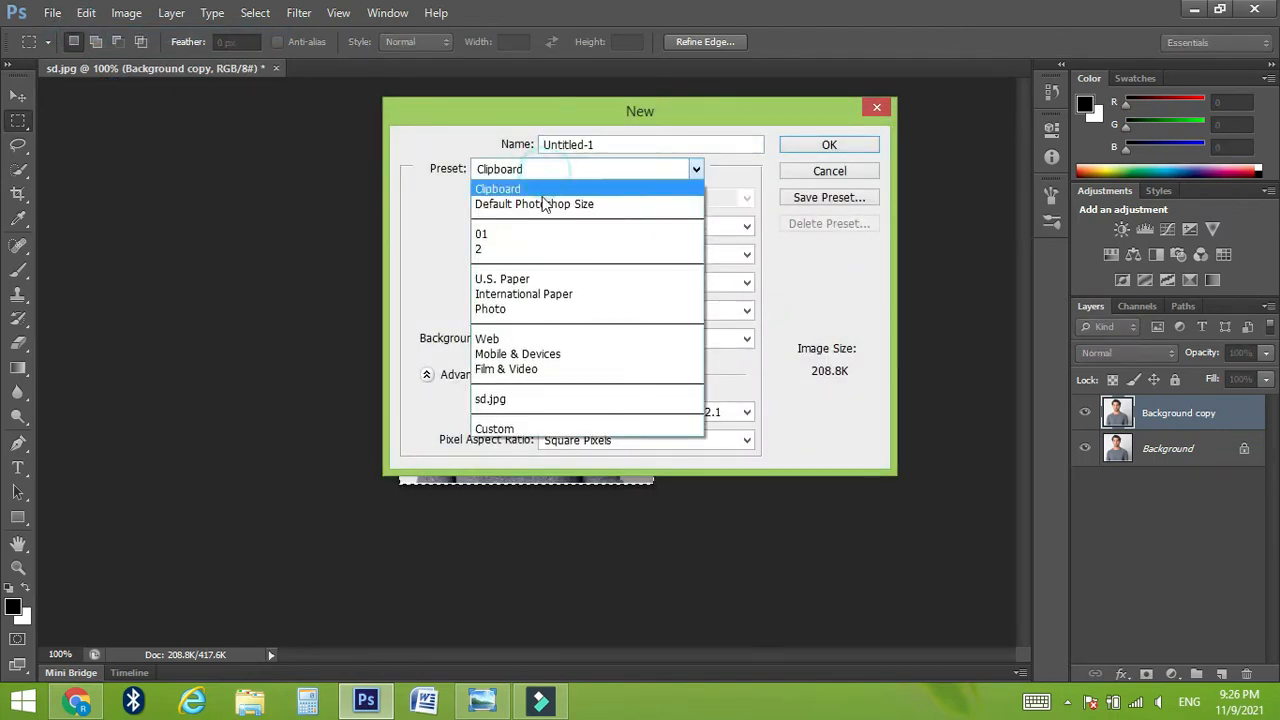
left_click(522, 236)
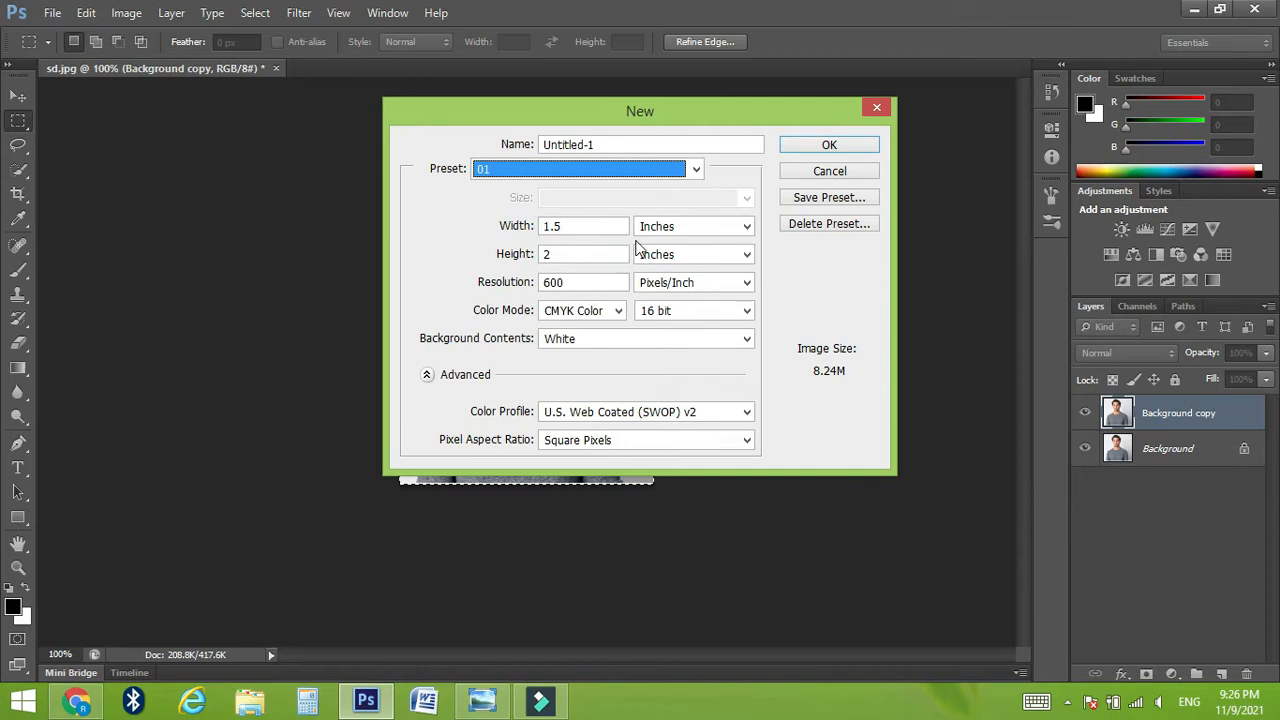
left_click(812, 152)
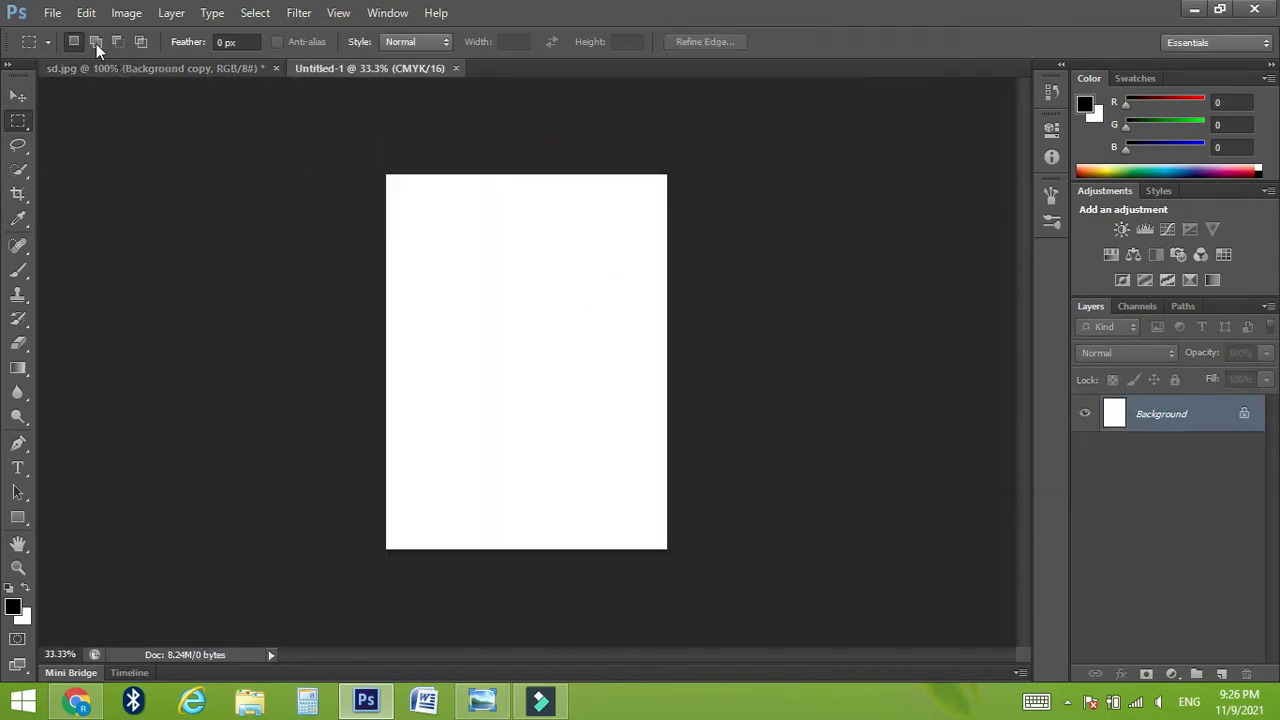
left_click(86, 13)
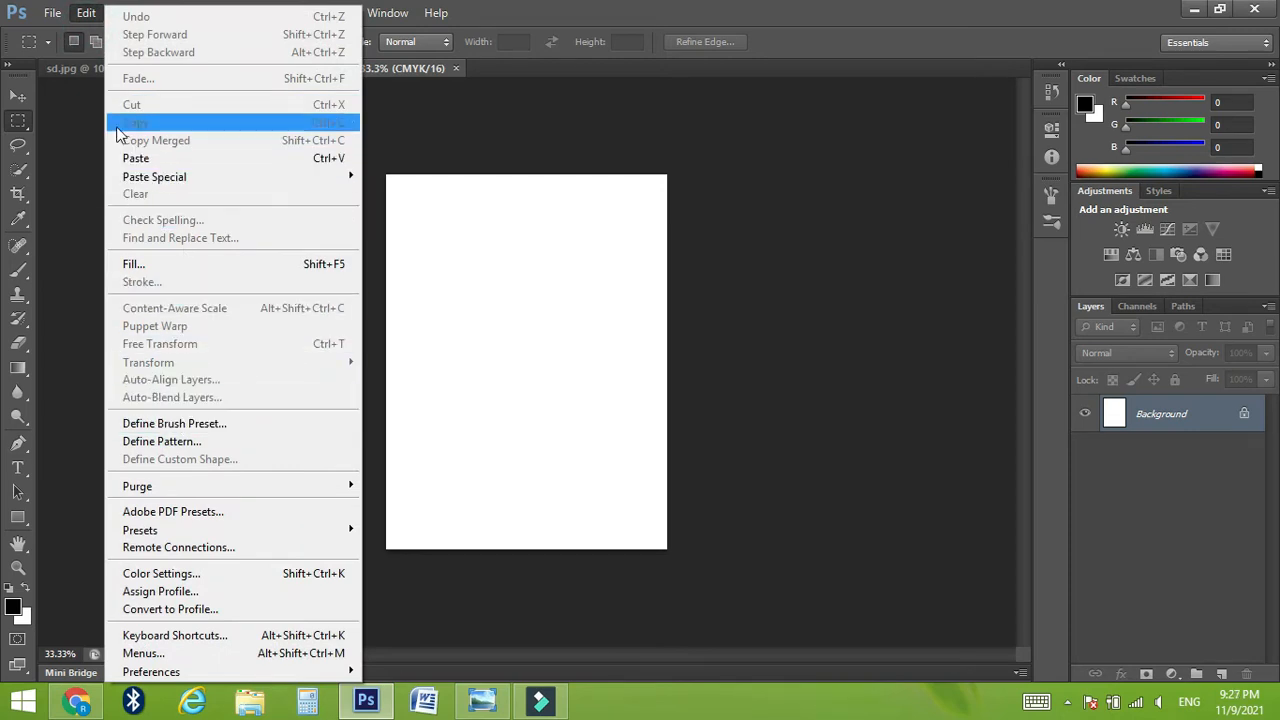
left_click(160, 162)
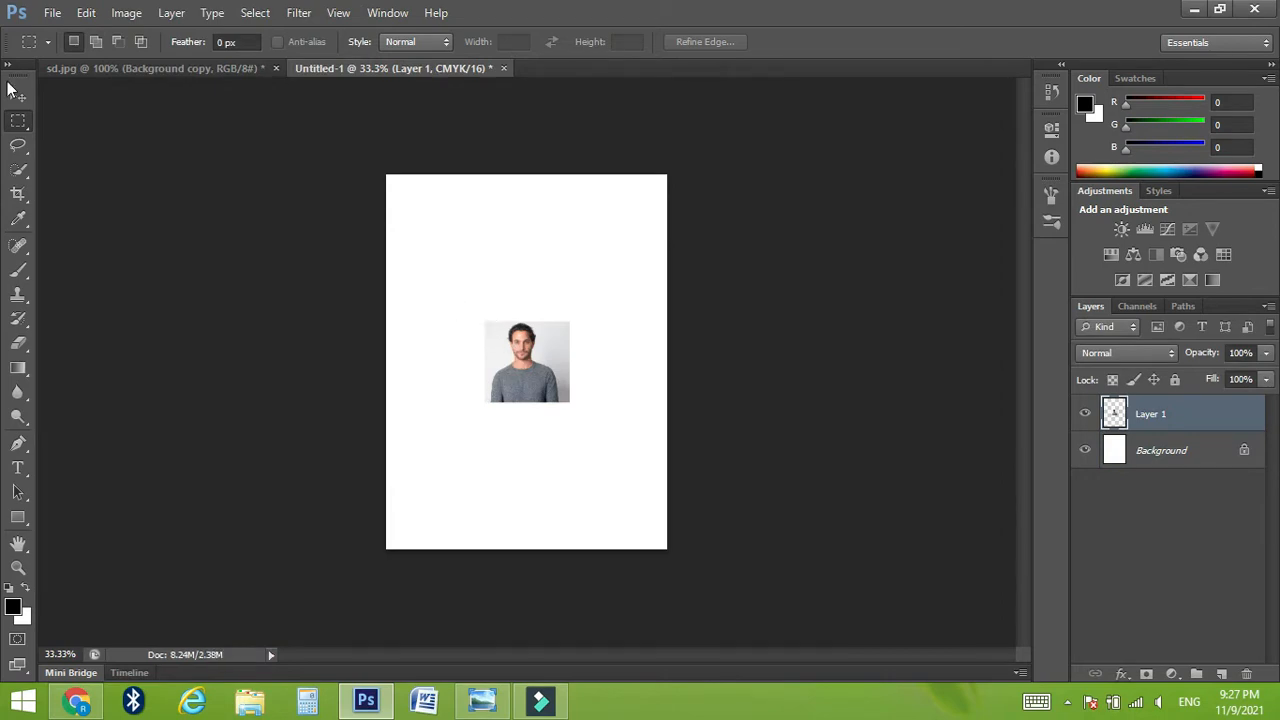
Step: Enlarge the pasted portrait with Free Transform to about 402% and position it roughly centred on the page
left_click(17, 95)
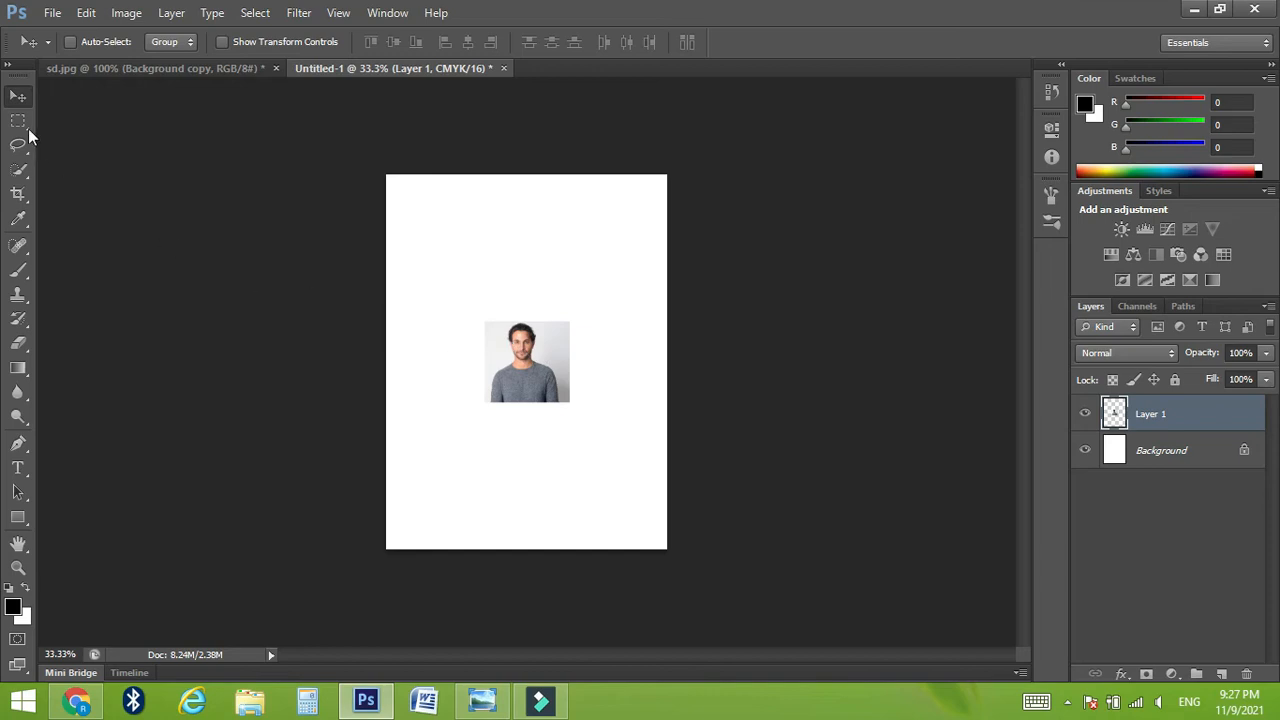
left_click(24, 98)
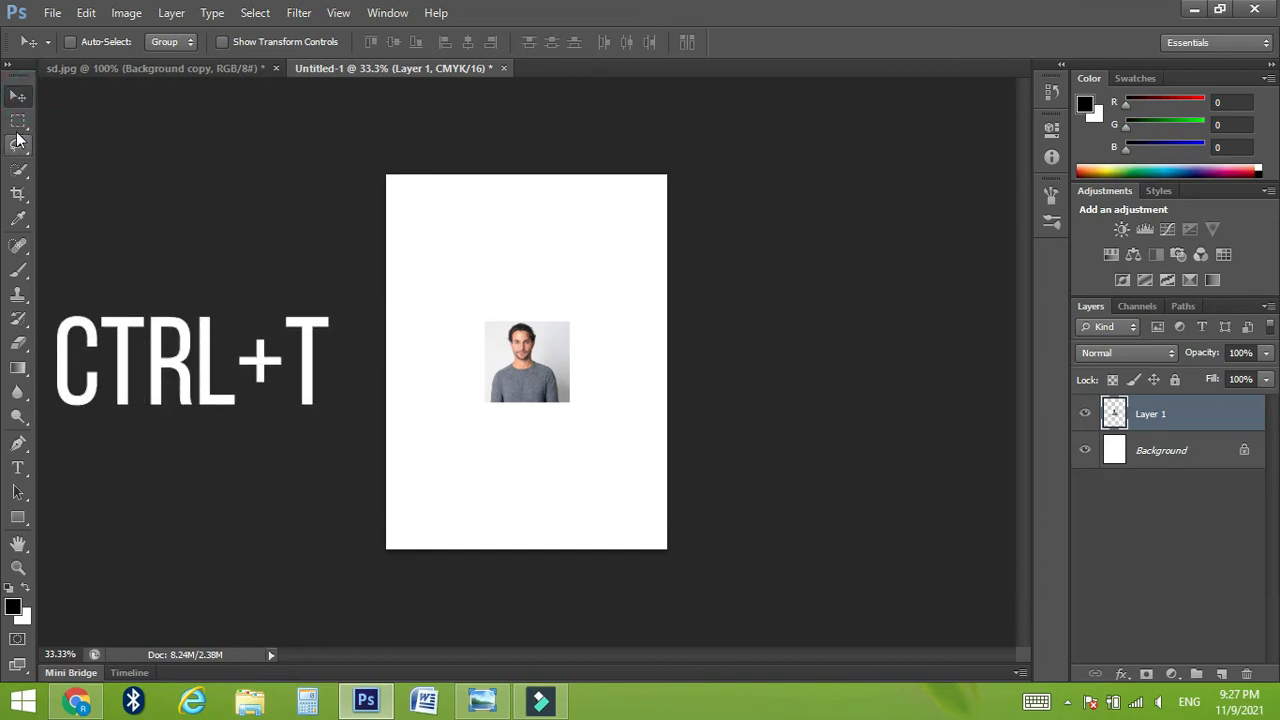
left_click(20, 126)
key("ctrl+t")
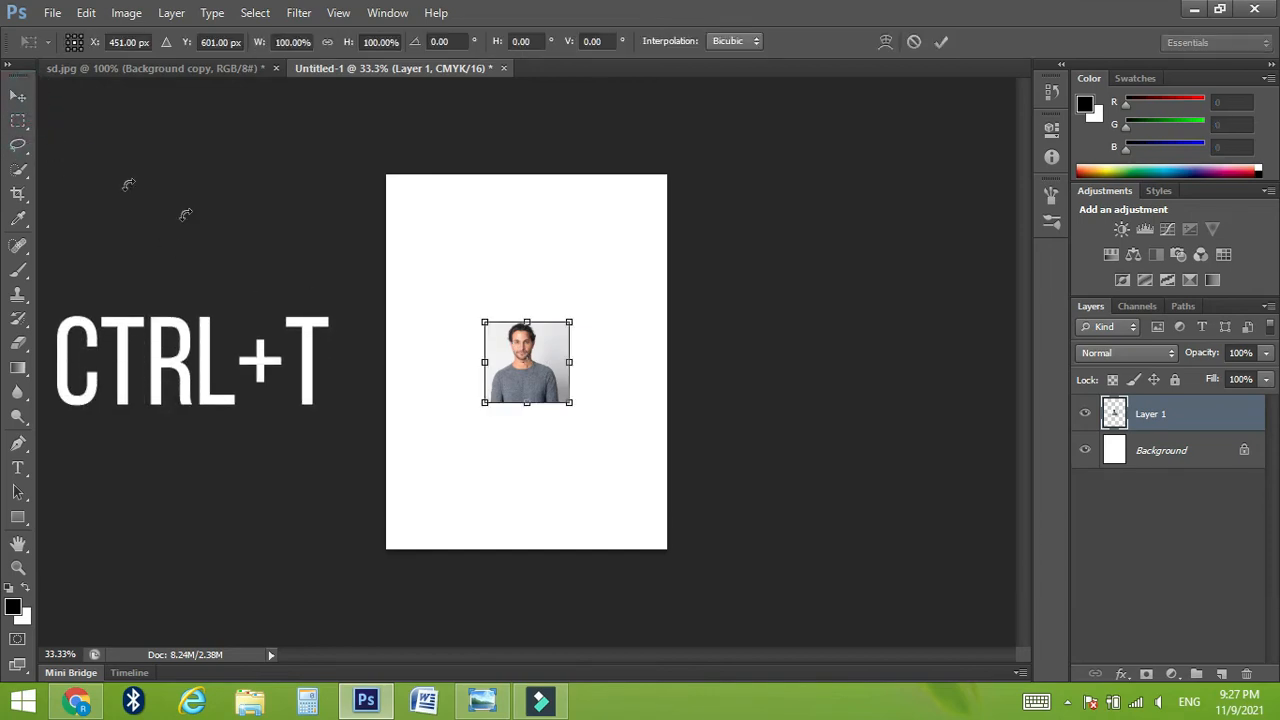
left_click_drag(569, 321, 692, 190)
left_click_drag(575, 298, 486, 428)
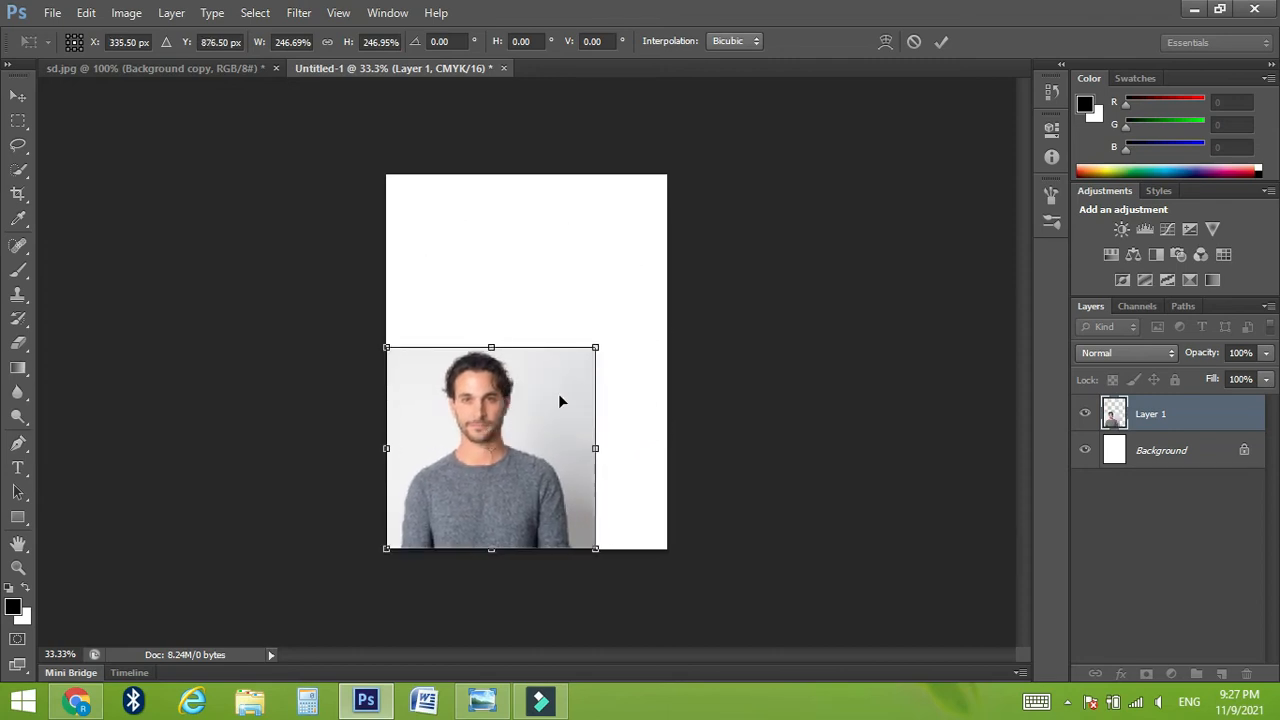
left_click_drag(590, 353, 674, 198)
left_click_drag(593, 421, 571, 398)
left_click_drag(697, 516, 709, 527)
left_click_drag(516, 453, 513, 458)
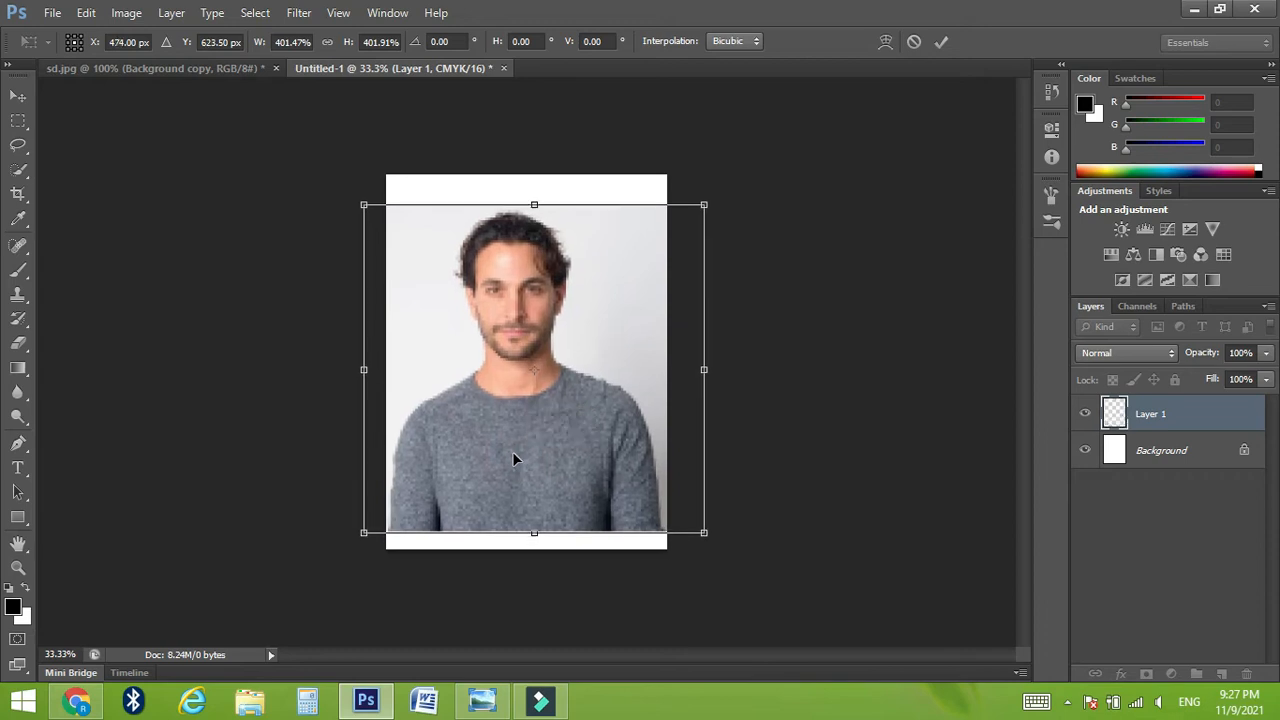
left_click(942, 42)
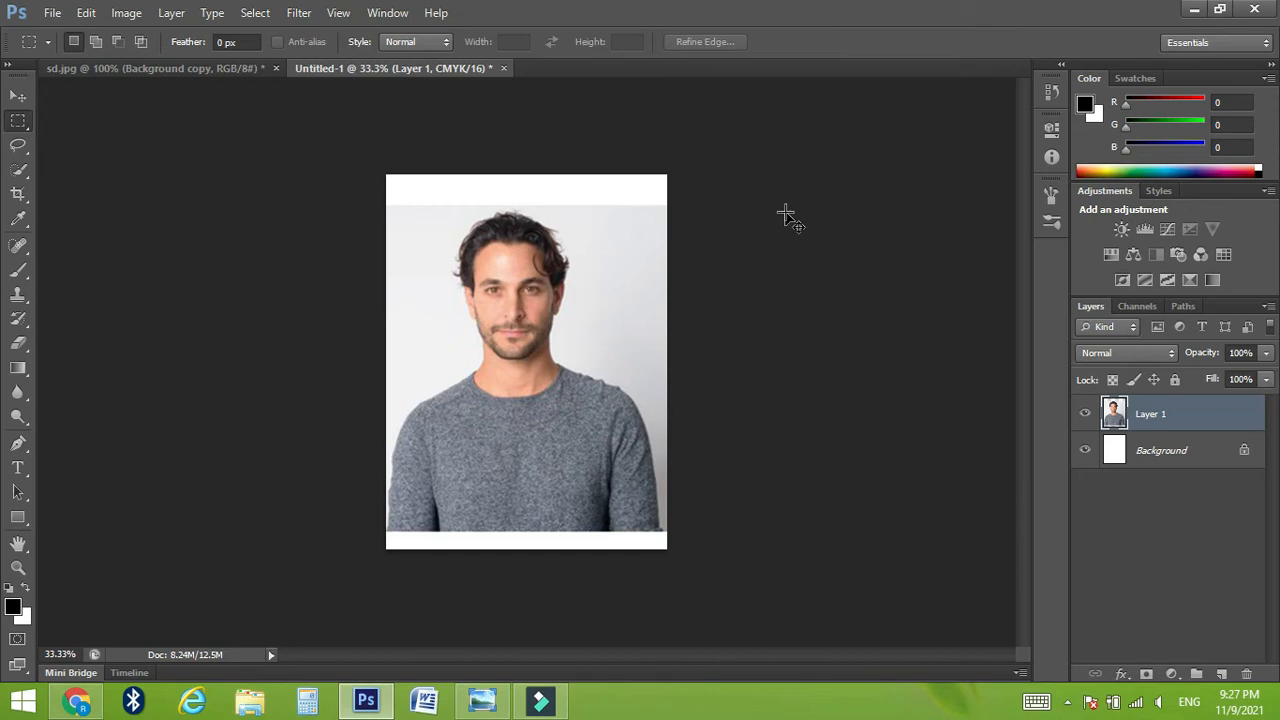
Step: Select the whole canvas with the Rectangular Marquee tool and convert the selection to a border 1 pixel wide
left_click(18, 121)
left_click_drag(343, 109, 685, 585)
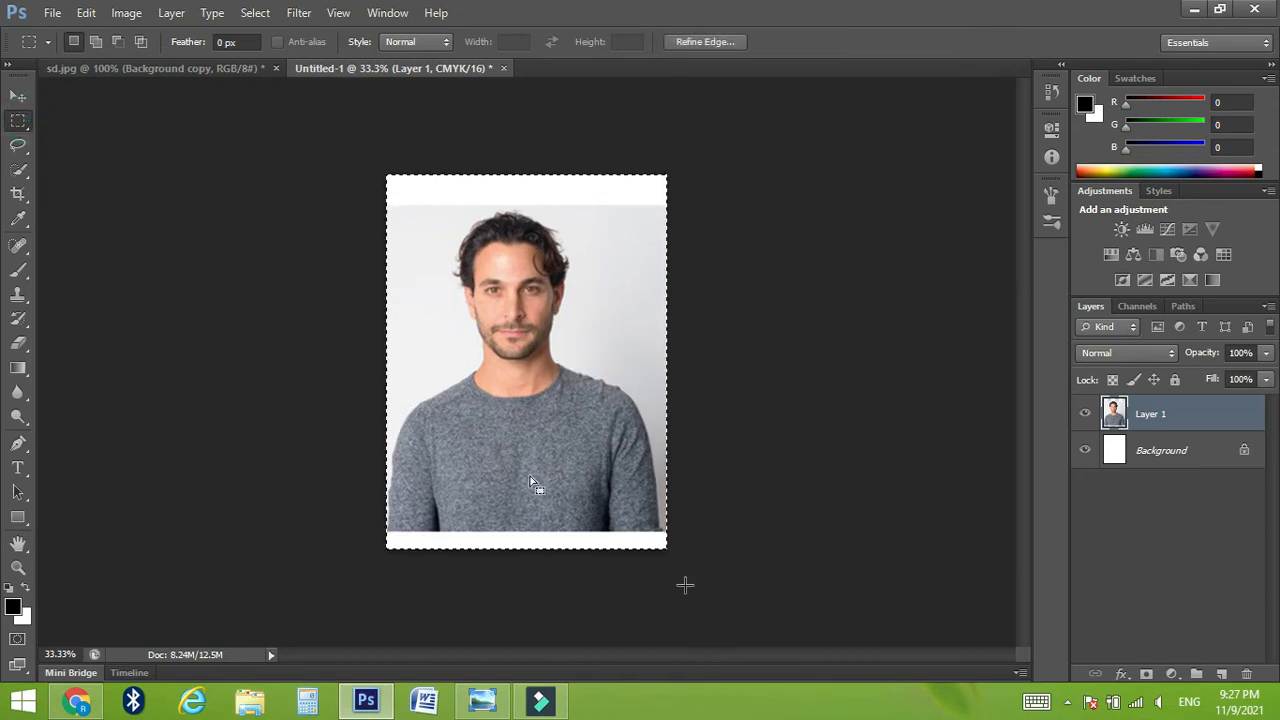
left_click(258, 16)
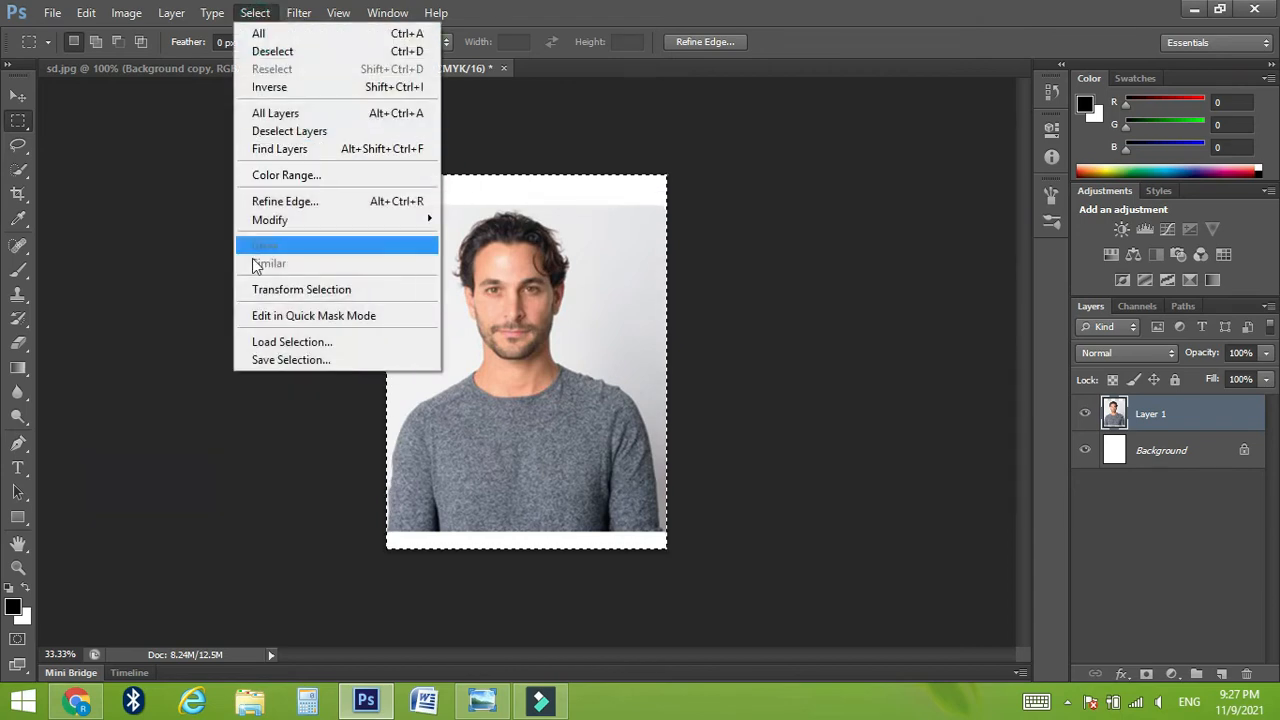
mouse_move(266, 230)
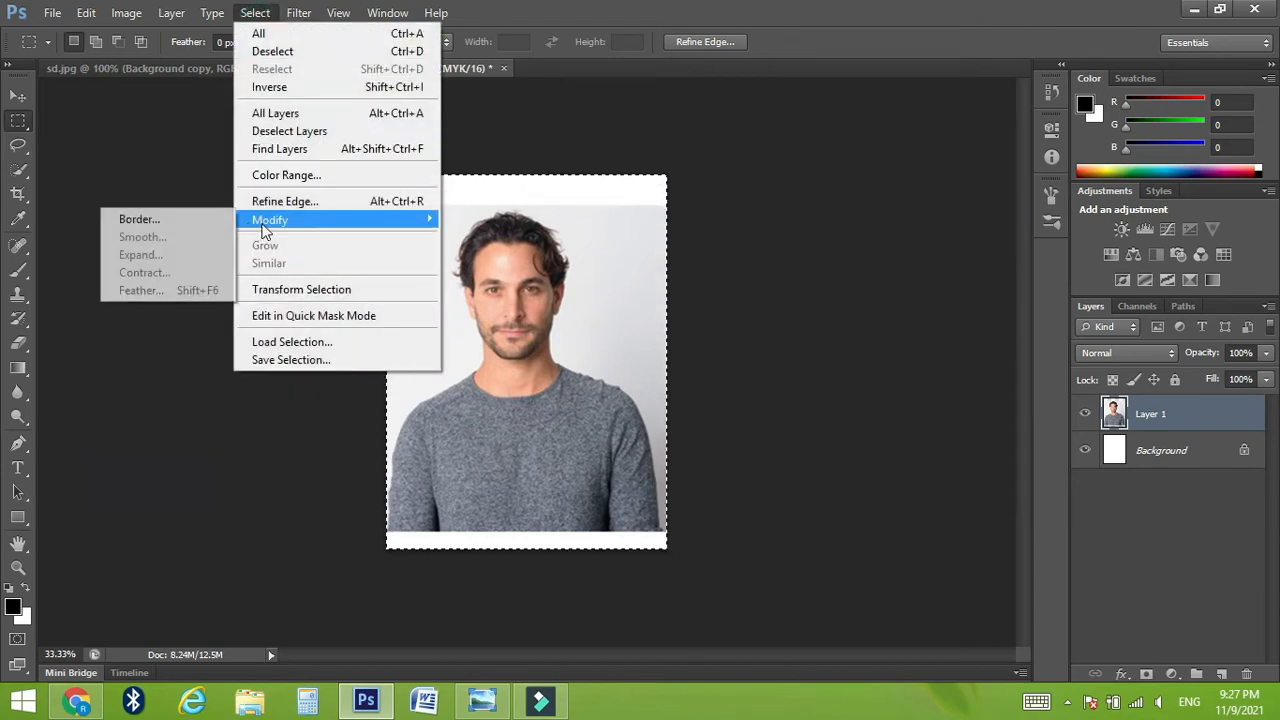
left_click(151, 218)
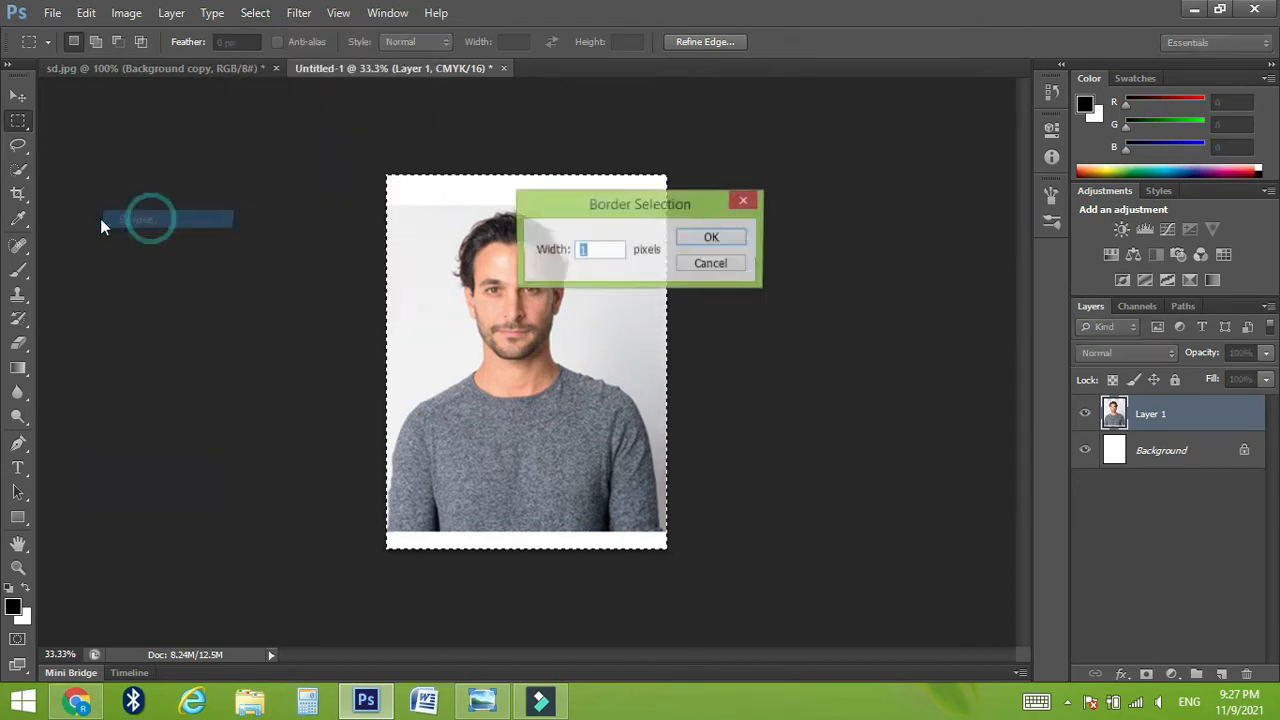
left_click(709, 242)
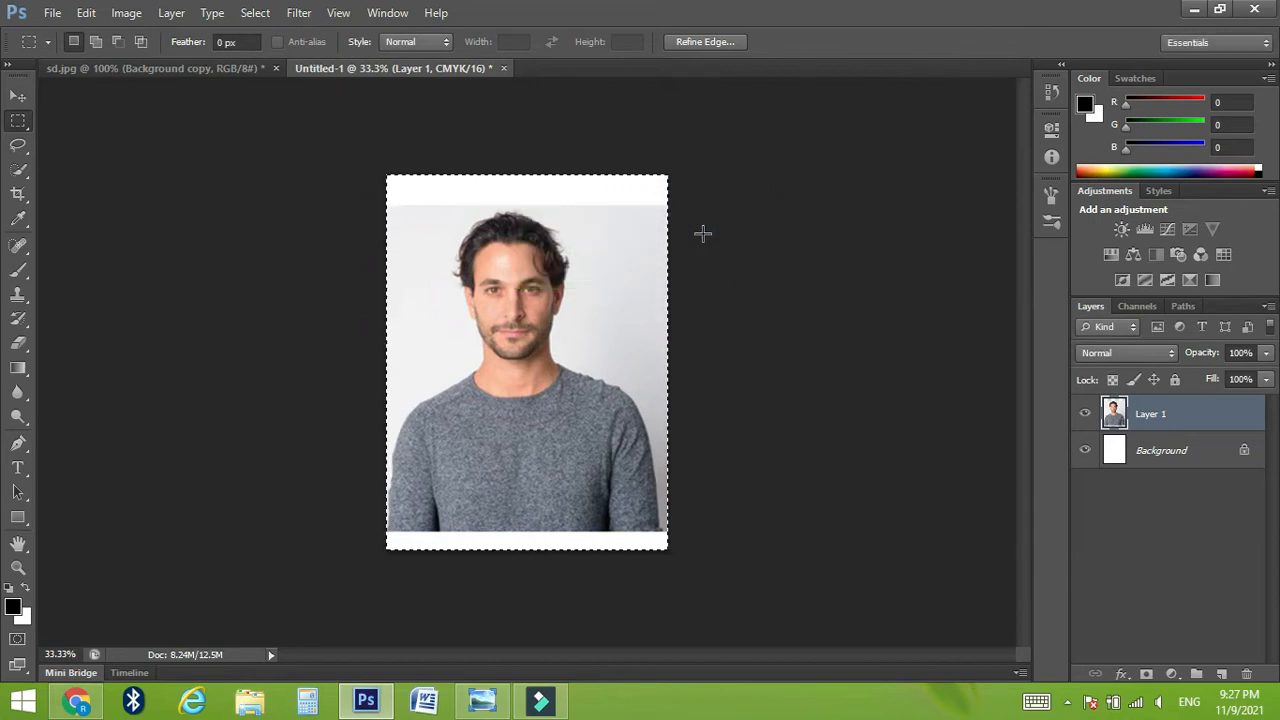
Step: Expand the border selection into a wider frame around the canvas edges
left_click(256, 13)
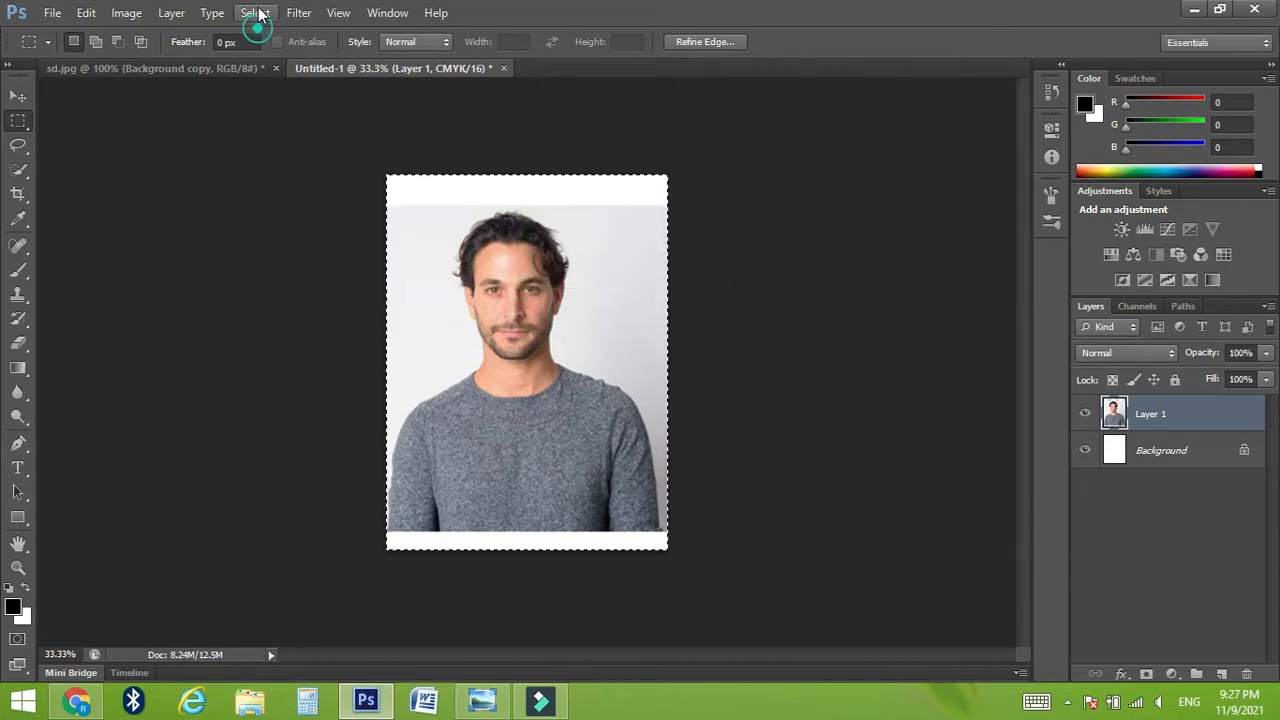
mouse_move(300, 220)
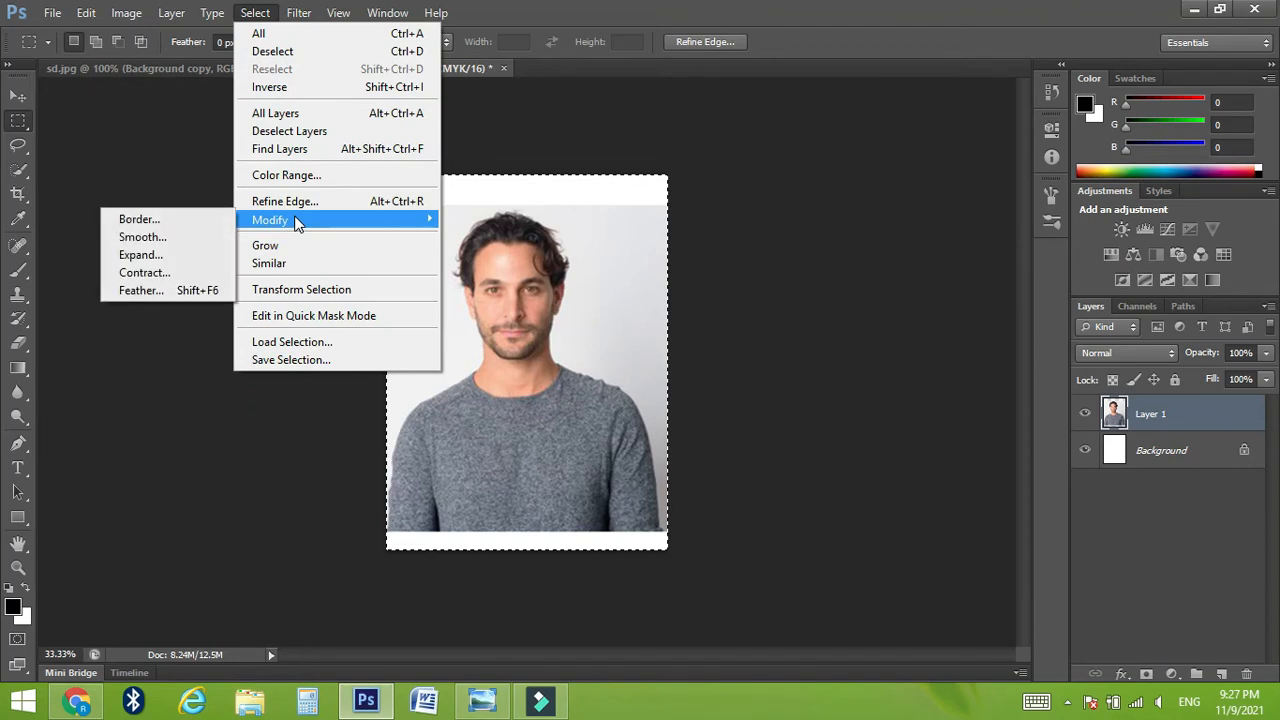
left_click(177, 251)
left_click(704, 241)
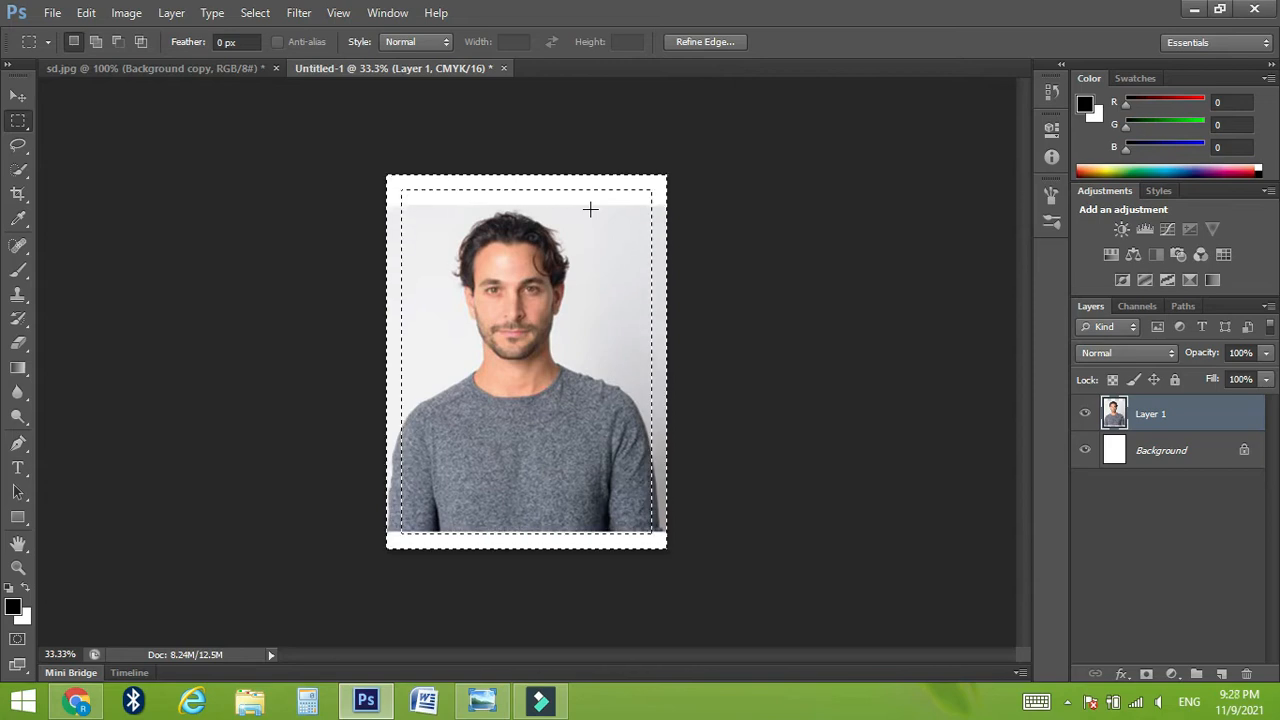
Step: Delete the parts of the portrait on Layer 1 inside the frame selection to leave a white border
key("Delete")
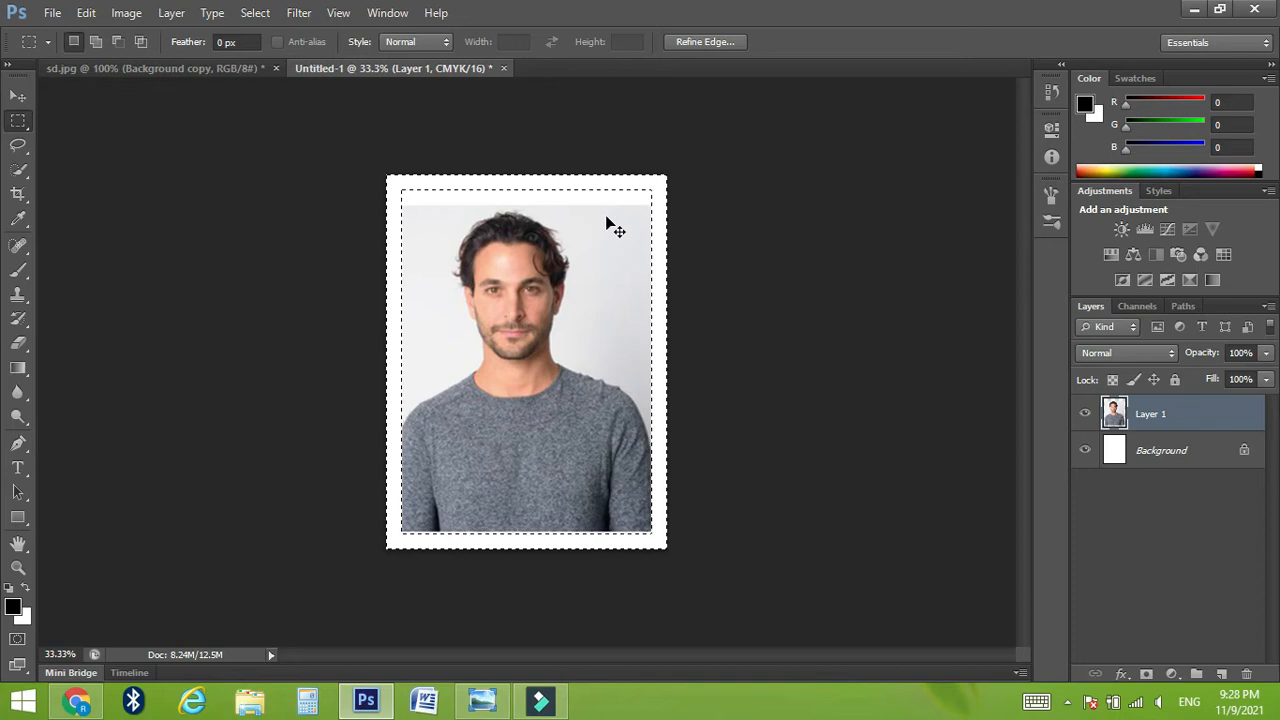
key("ctrl+z")
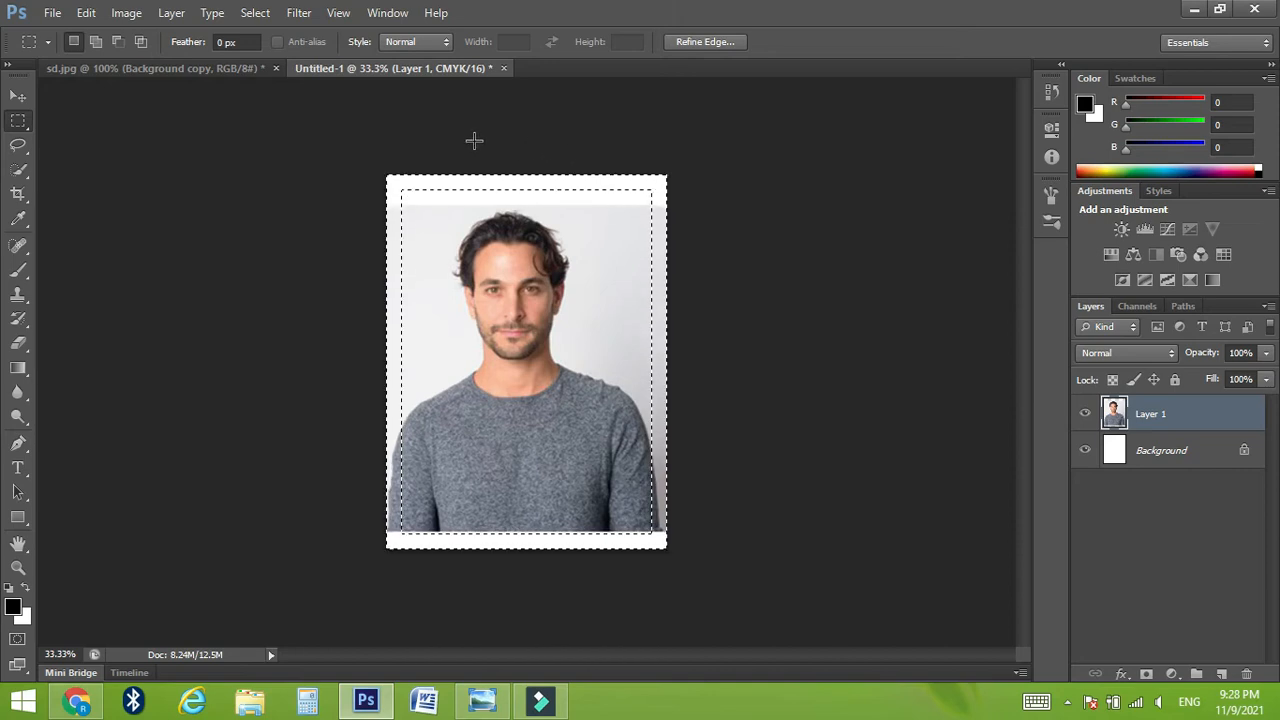
key("Delete")
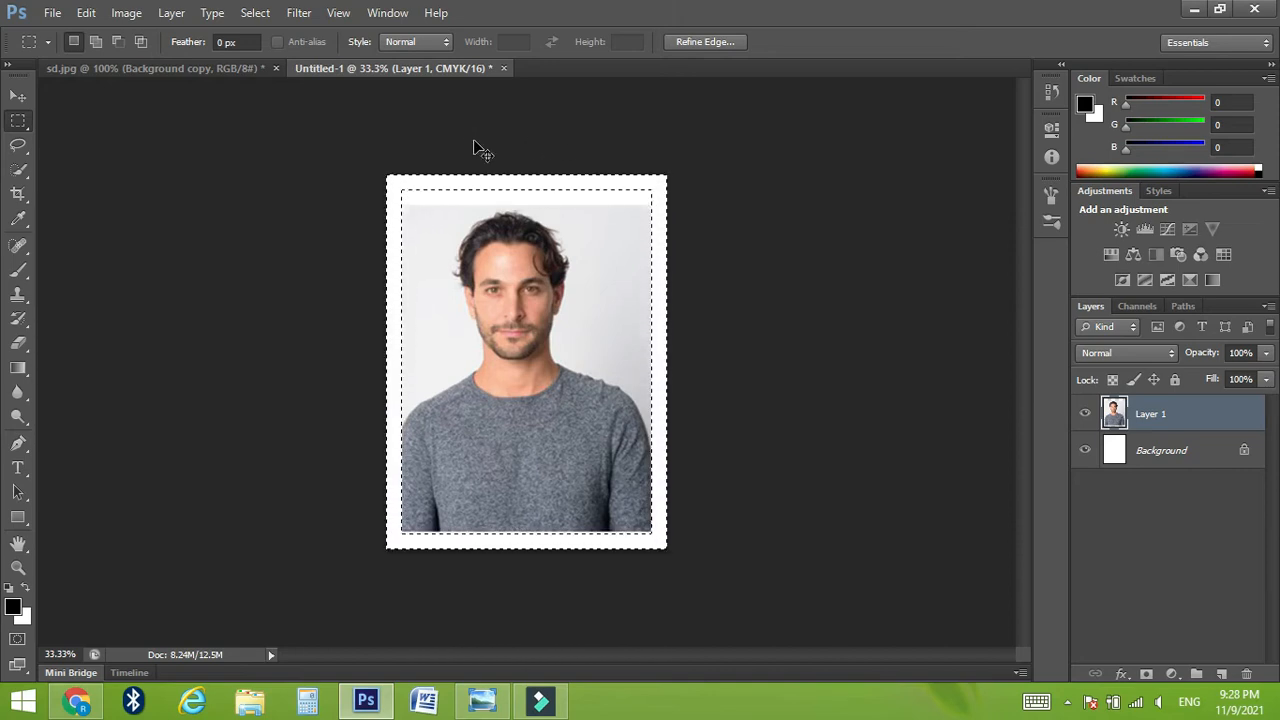
Step: Deselect the frame selection and define the white-bordered portrait as a pattern
key("ctrl+d")
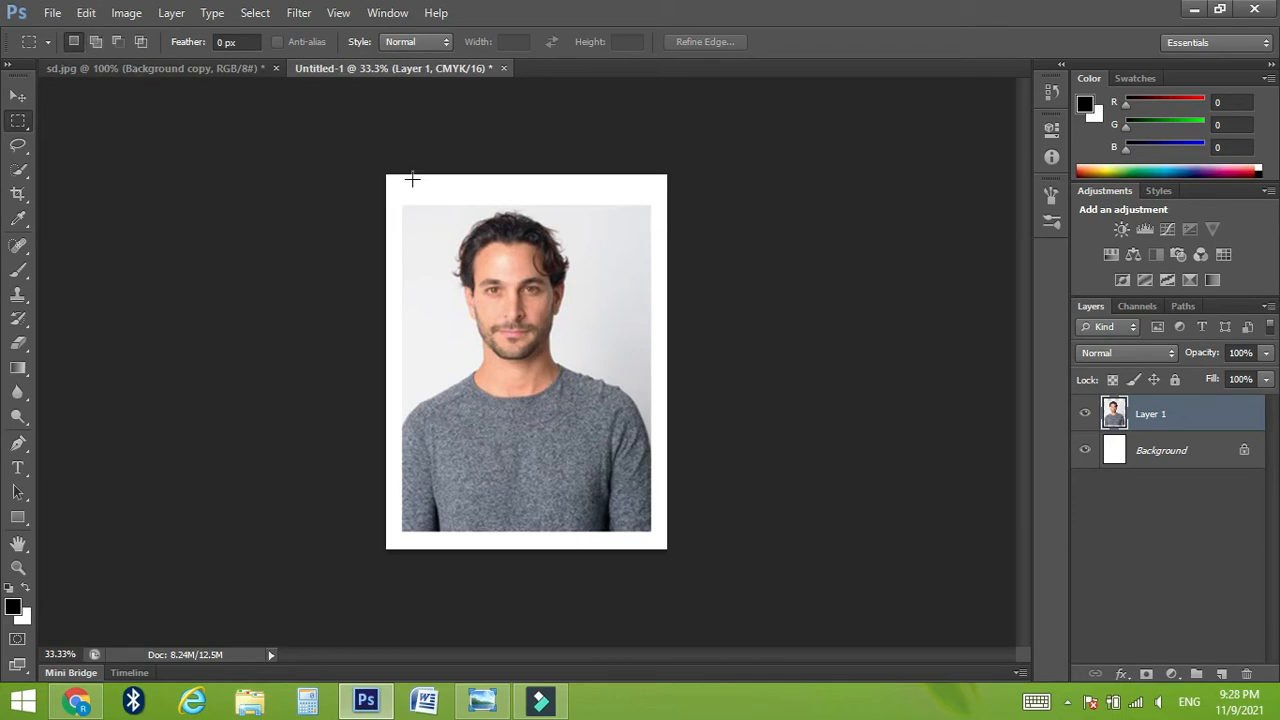
left_click(86, 12)
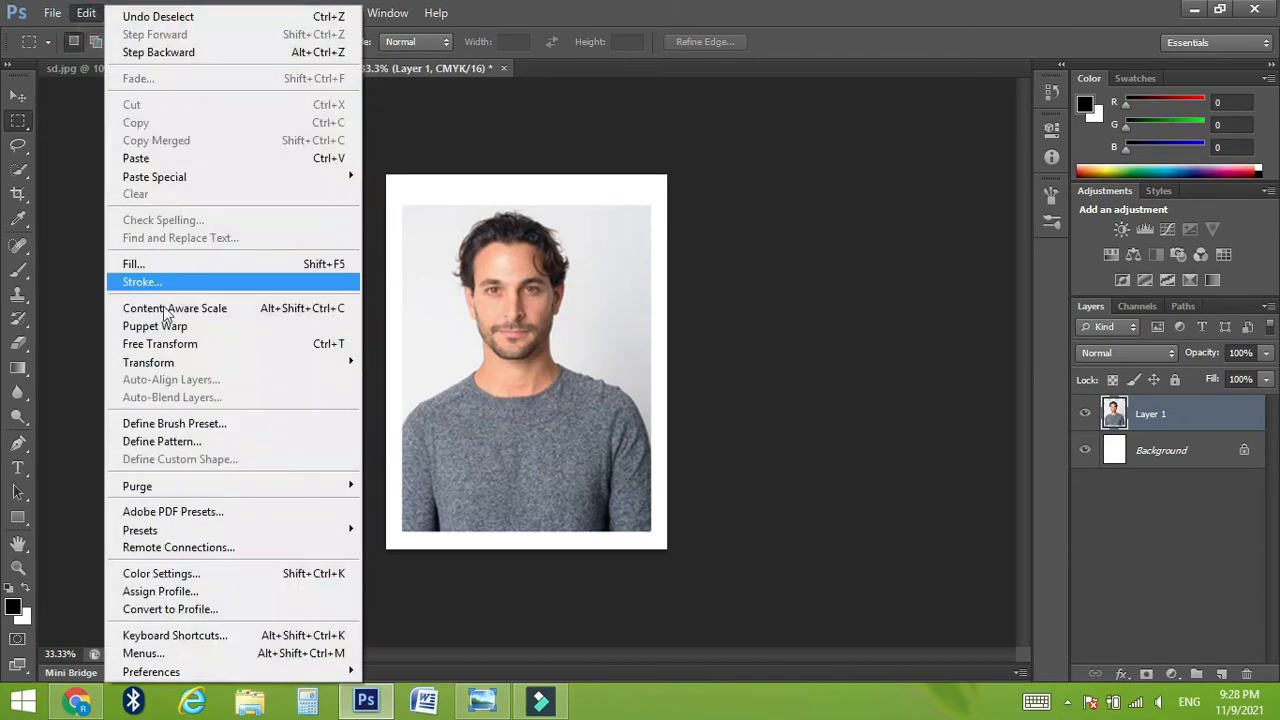
left_click(175, 441)
left_click(813, 240)
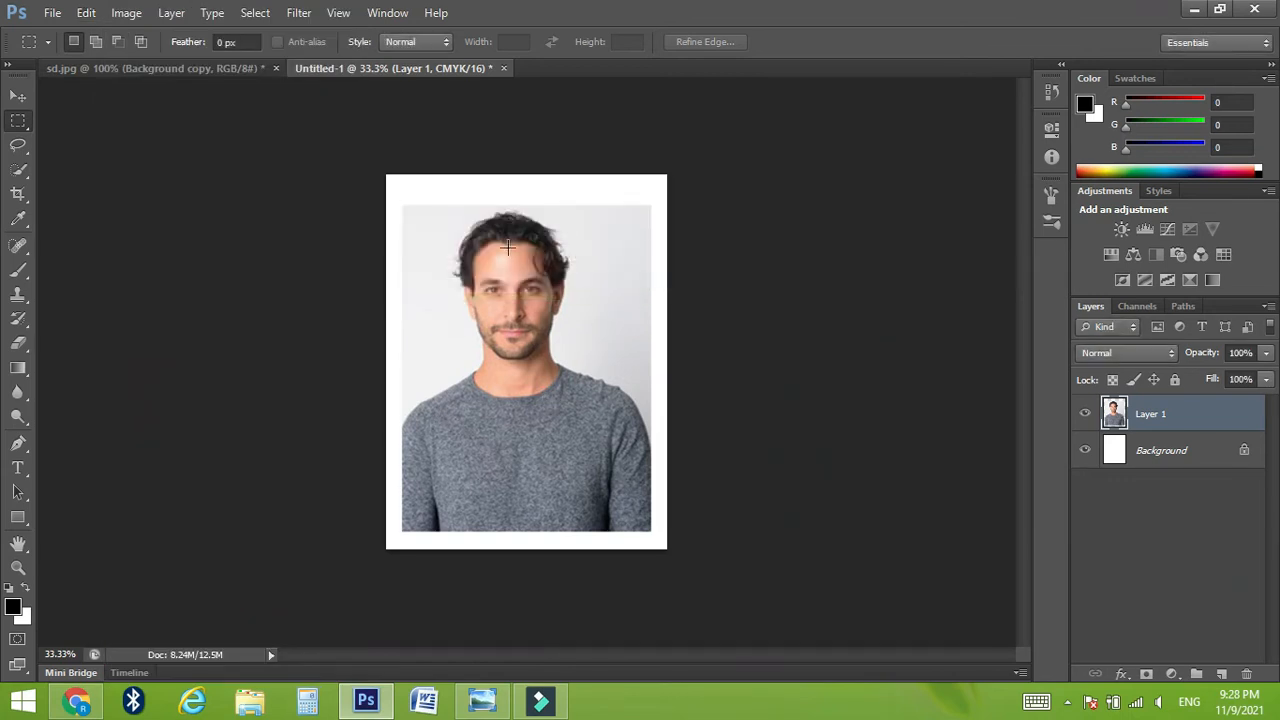
Step: Create a new 6 x 4 inch document from preset 2, at 600 pixels/inch in 16-bit CMYK with a white background
left_click(52, 13)
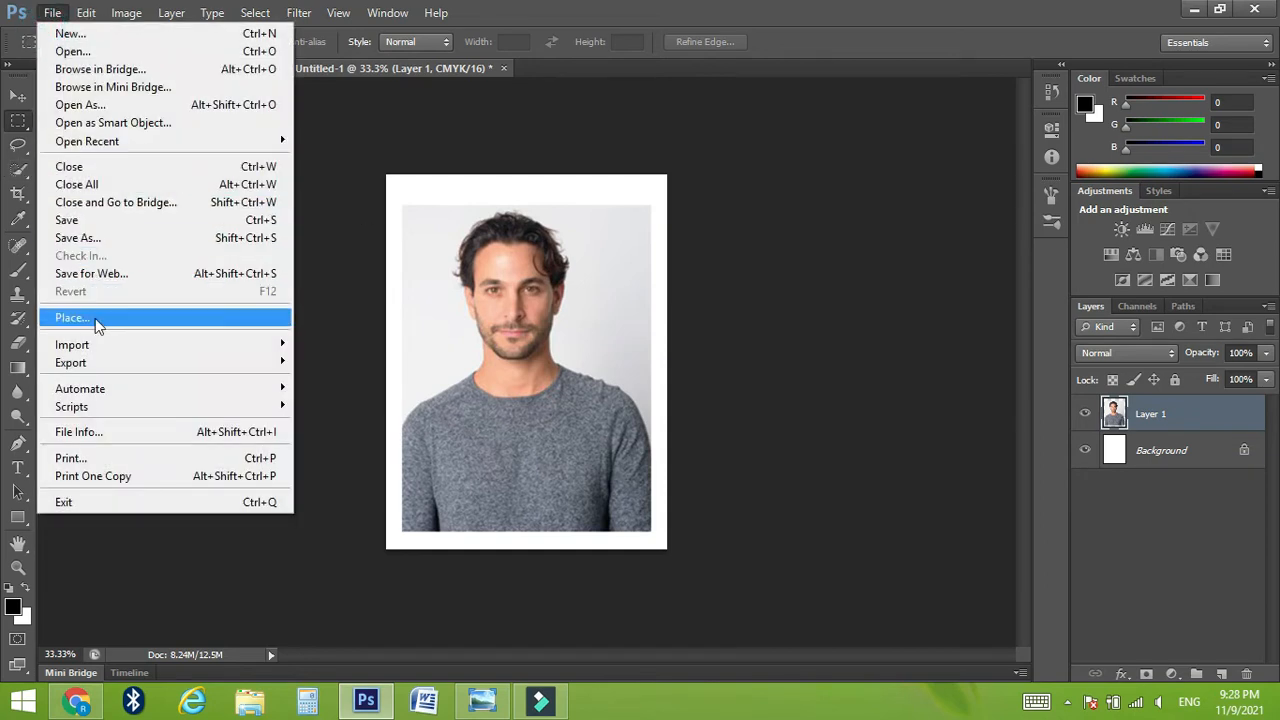
left_click(86, 33)
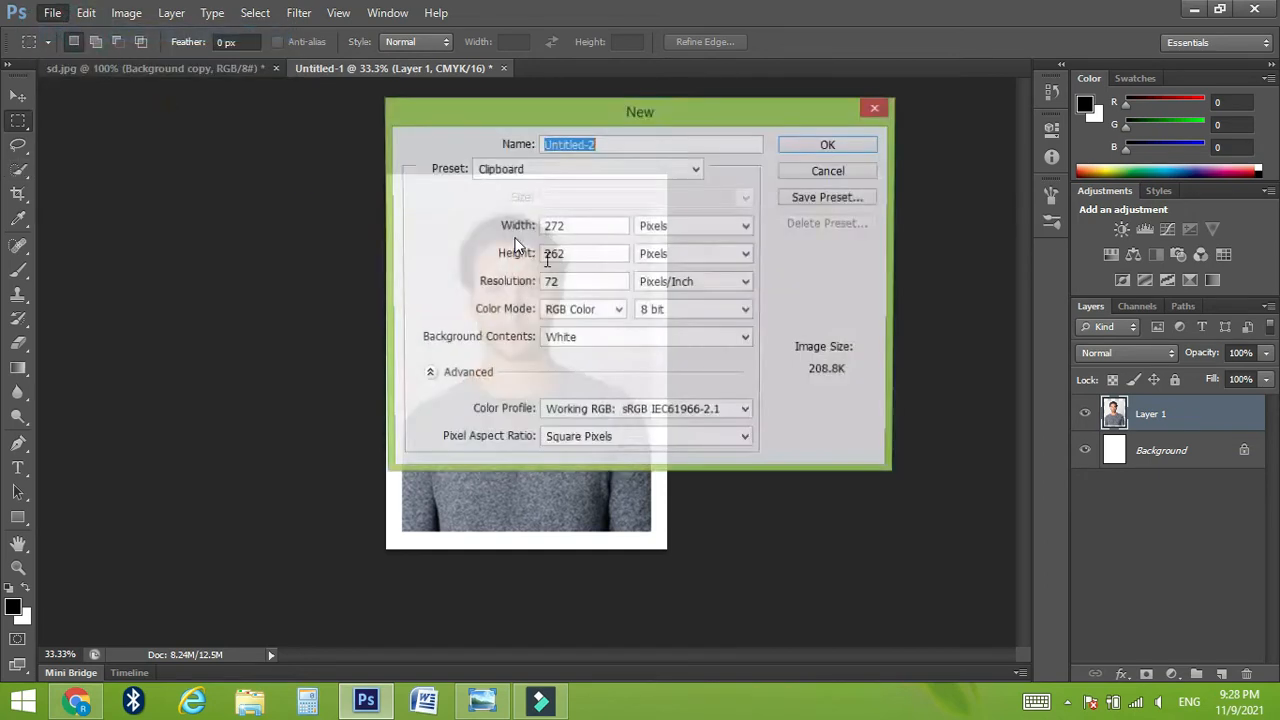
left_click(637, 172)
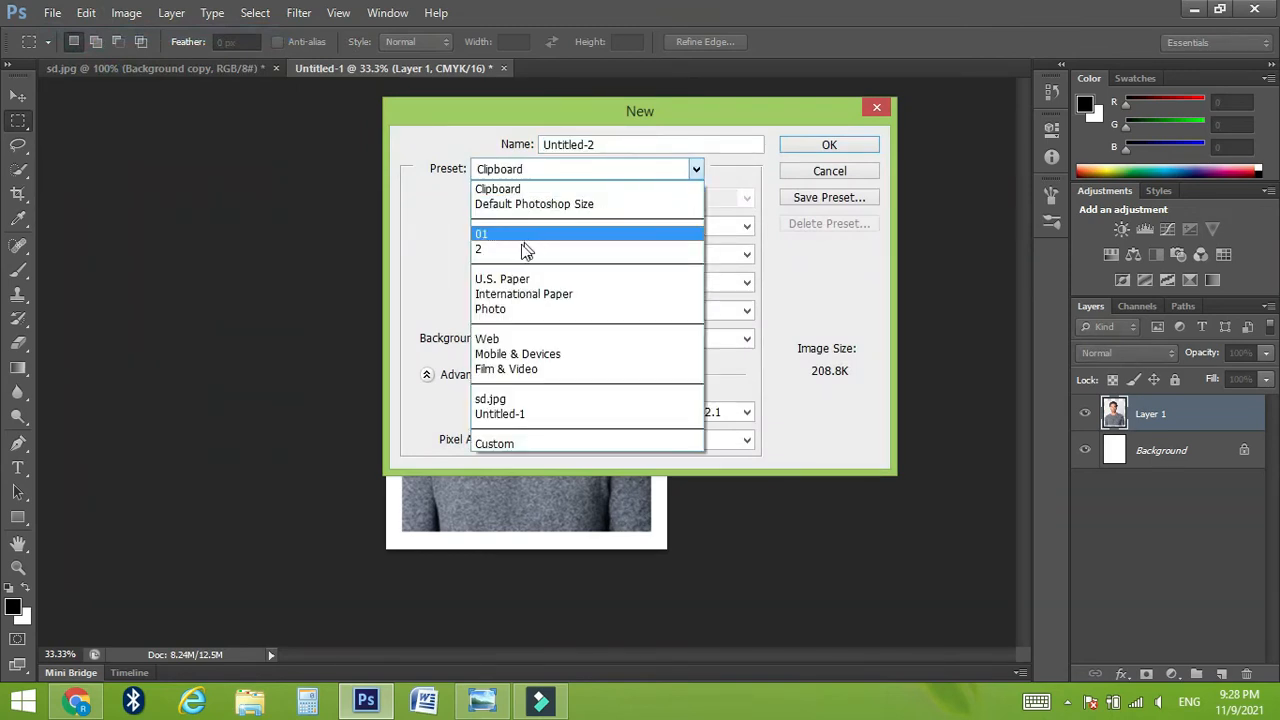
left_click(577, 251)
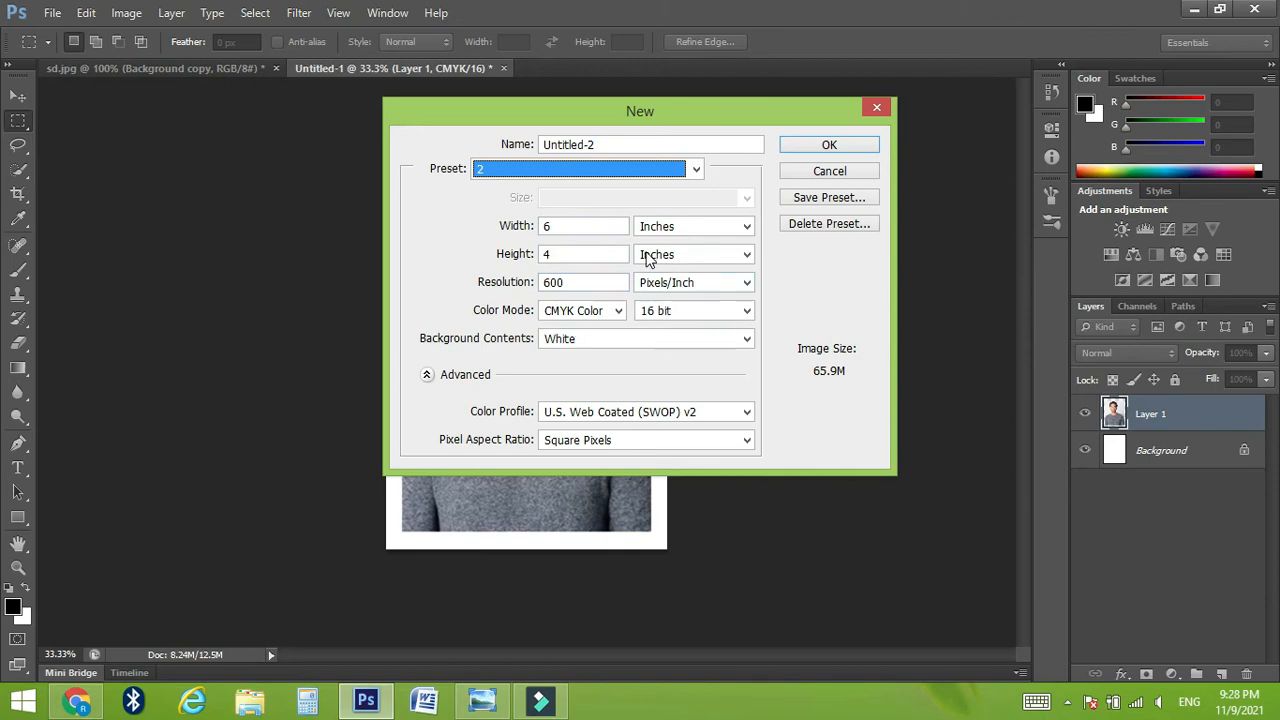
left_click(822, 146)
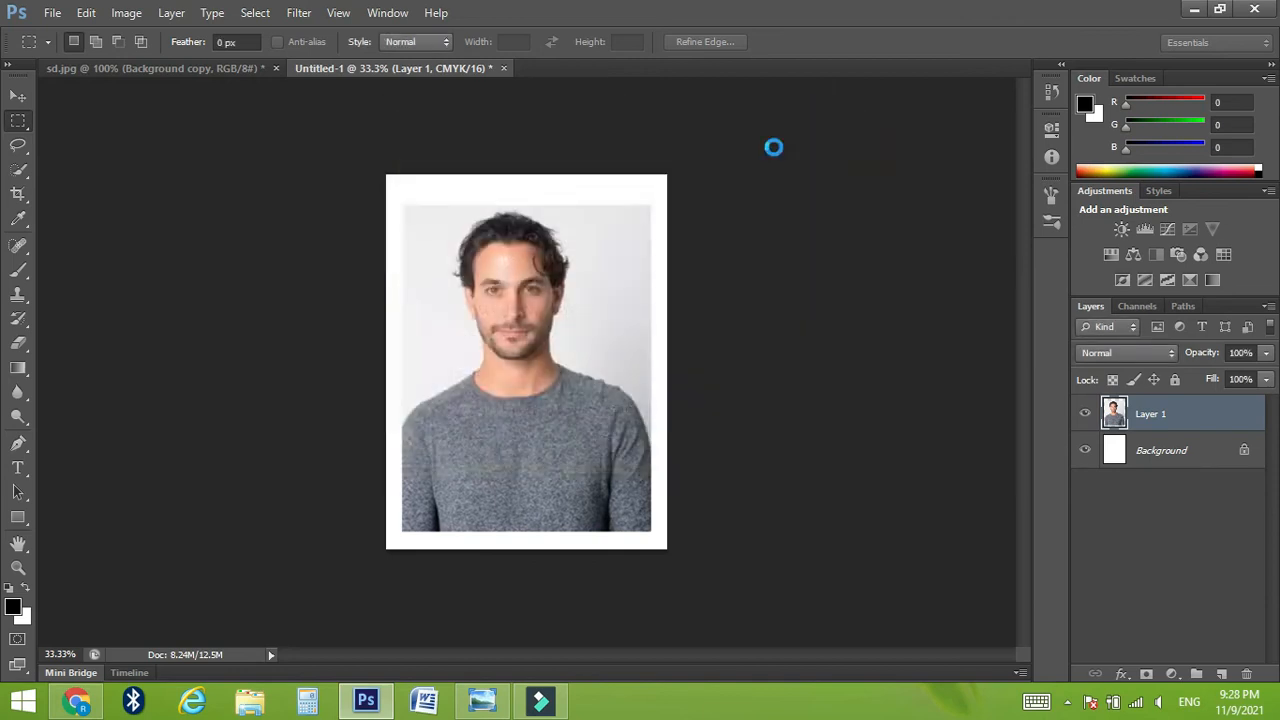
Step: Fill the blank sheet with the newly defined portrait pattern in Normal mode at 100% opacity
left_click(86, 12)
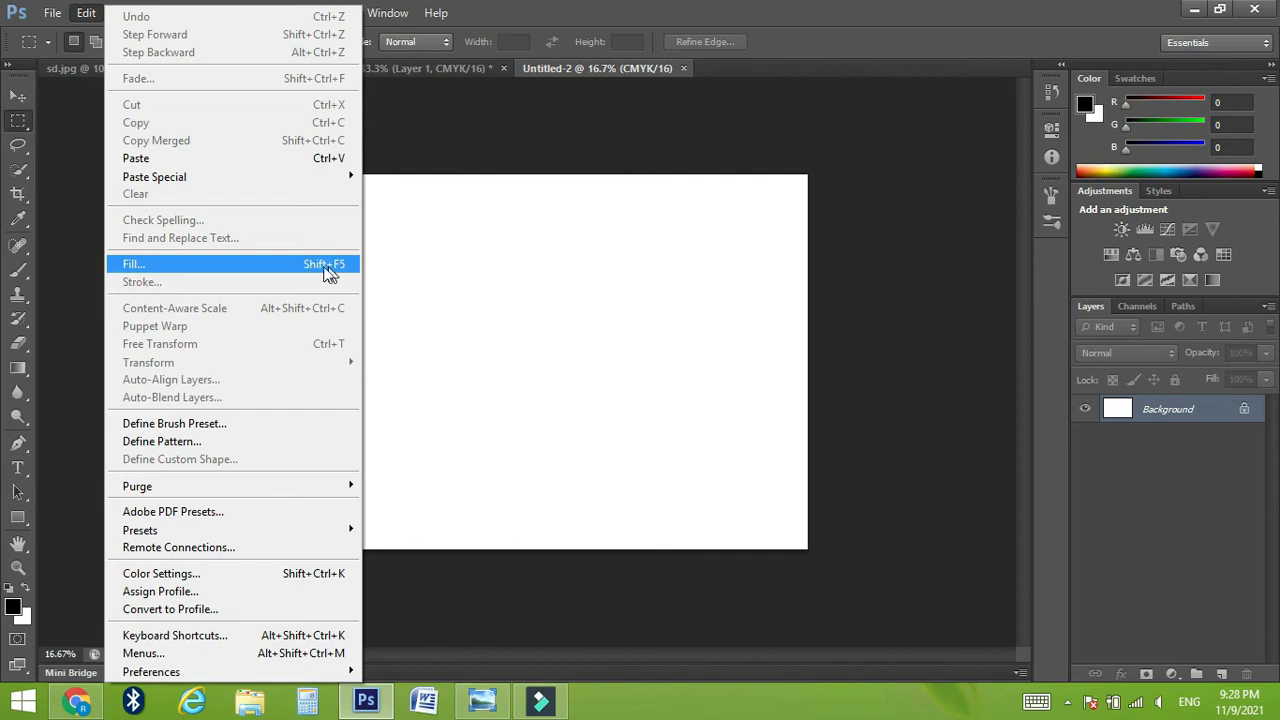
left_click(120, 265)
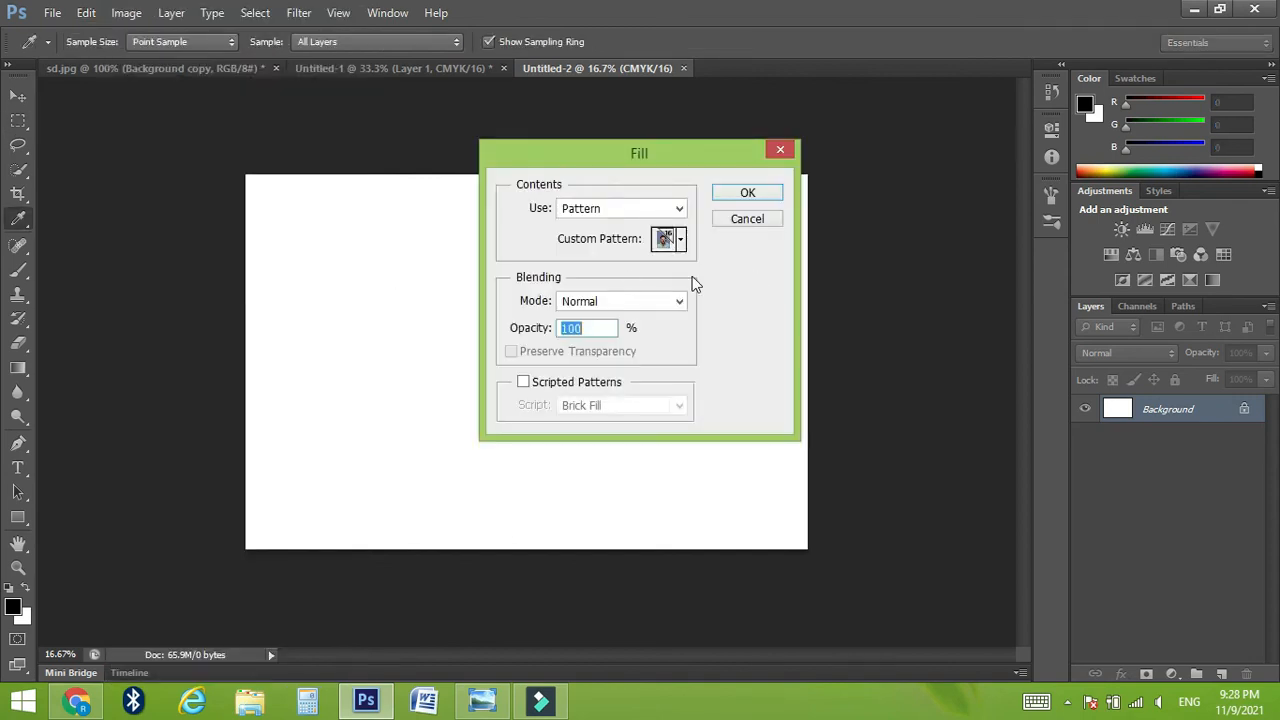
left_click(636, 210)
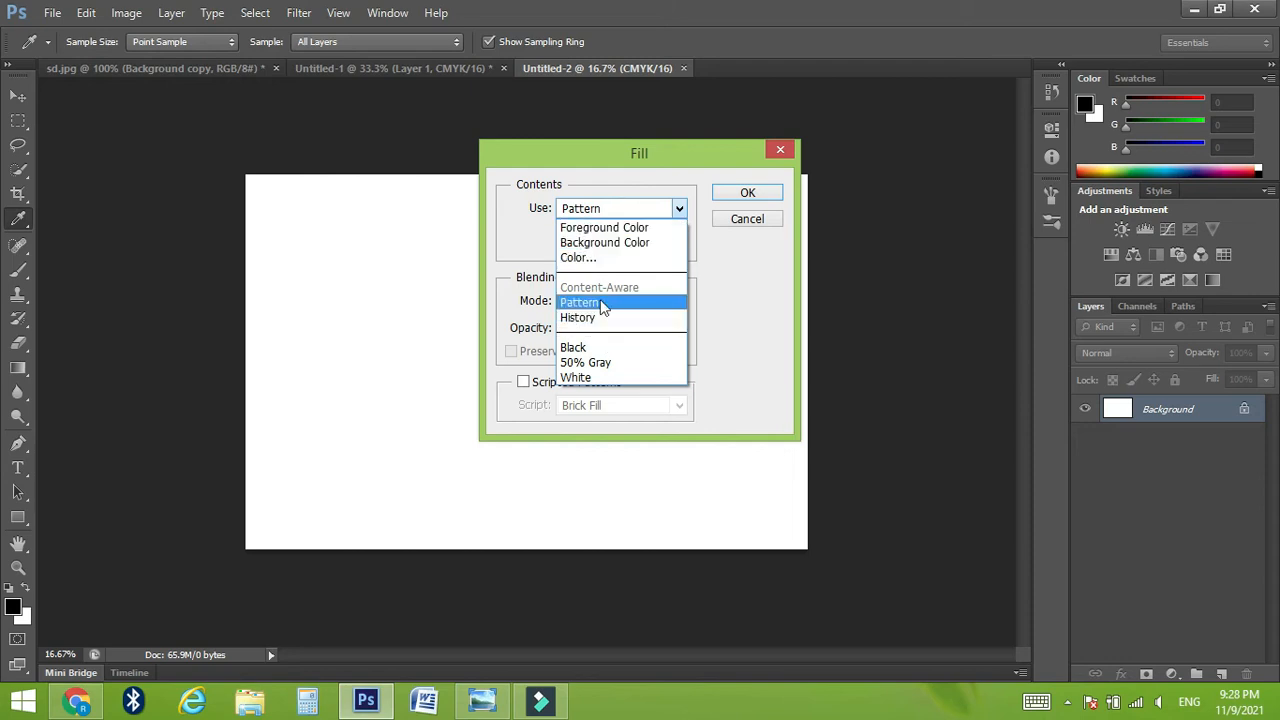
left_click(584, 304)
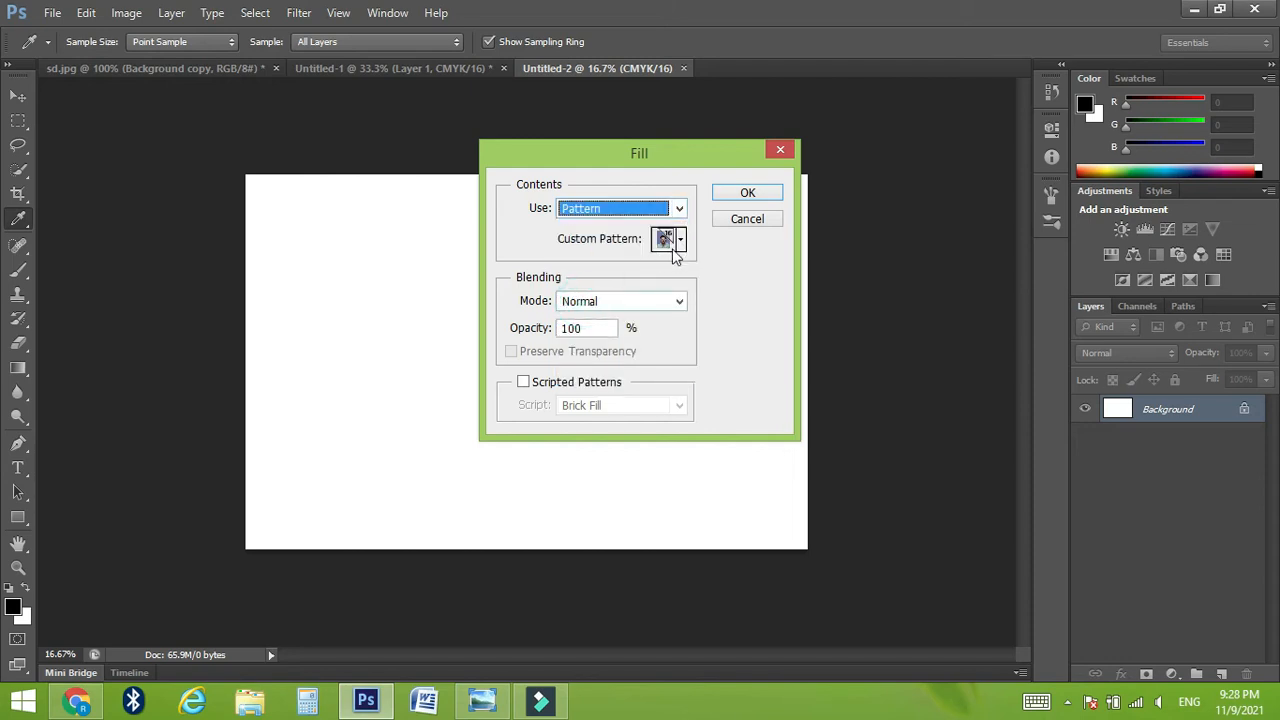
left_click(681, 241)
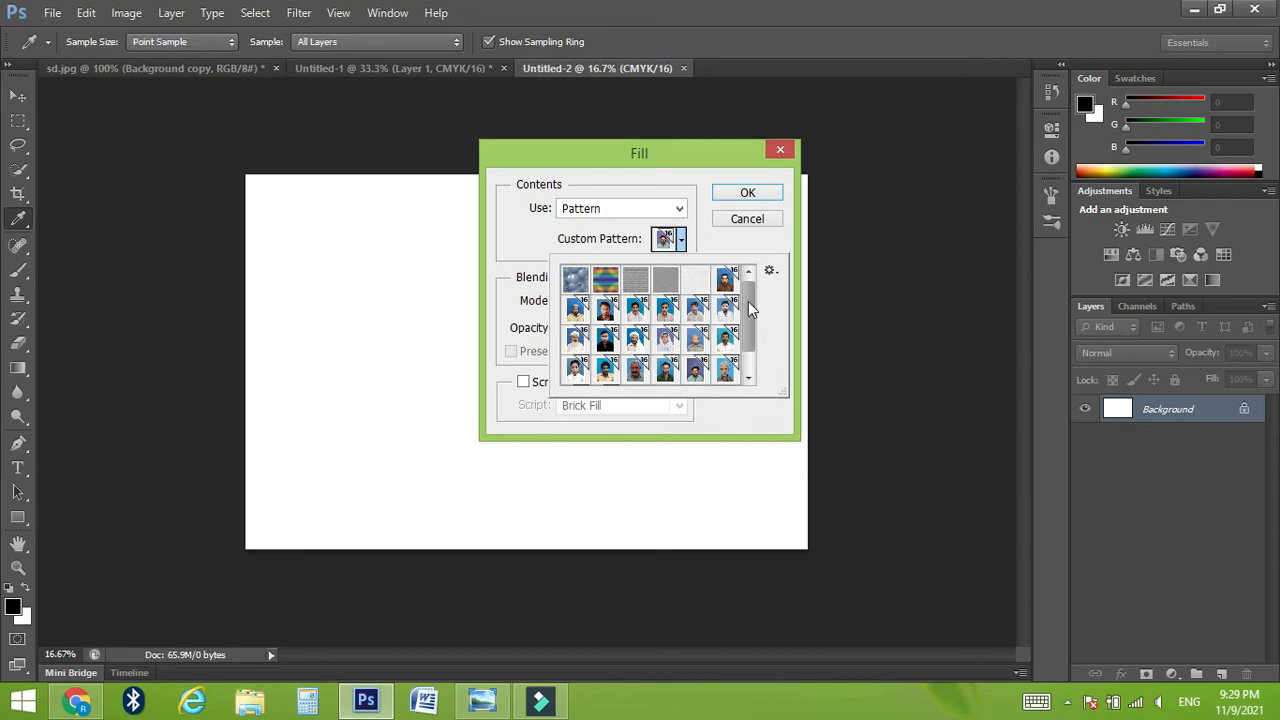
left_click_drag(751, 310, 754, 370)
left_click(609, 373)
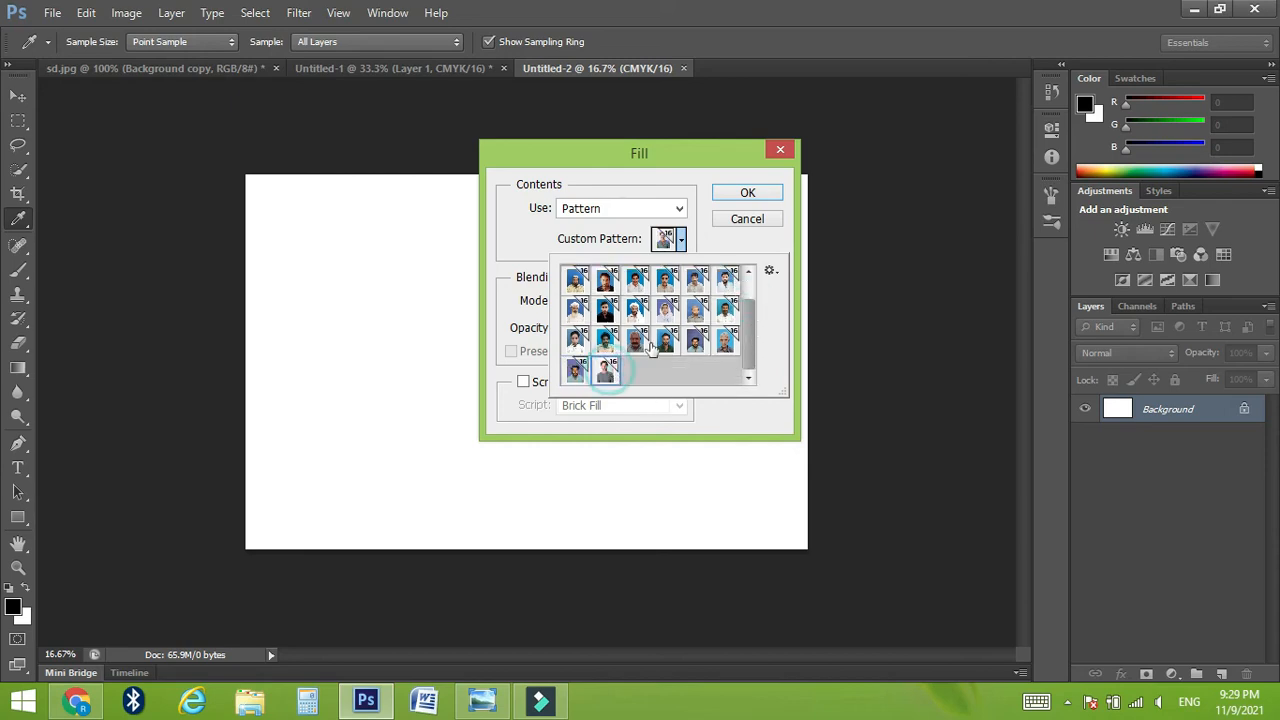
left_click(746, 192)
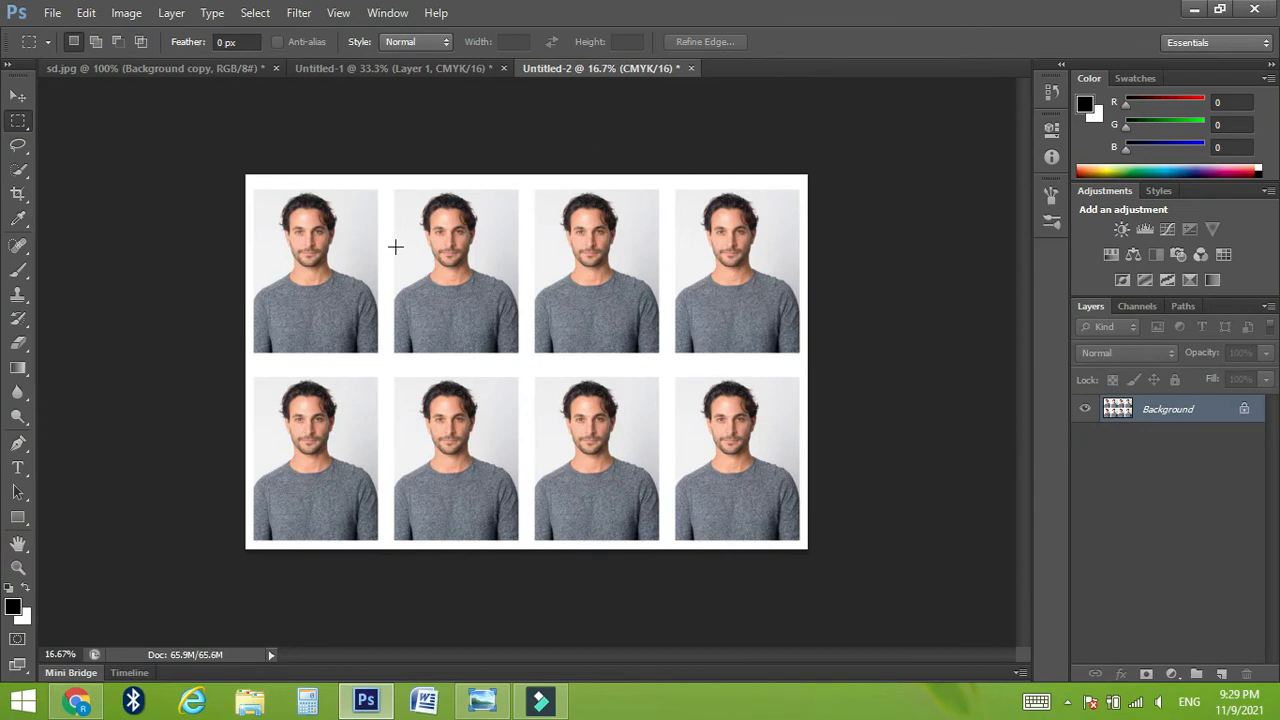
Step: Select the left half of the photo sheet, containing four portraits, and copy it to a new layer
left_click_drag(242, 174, 526, 552)
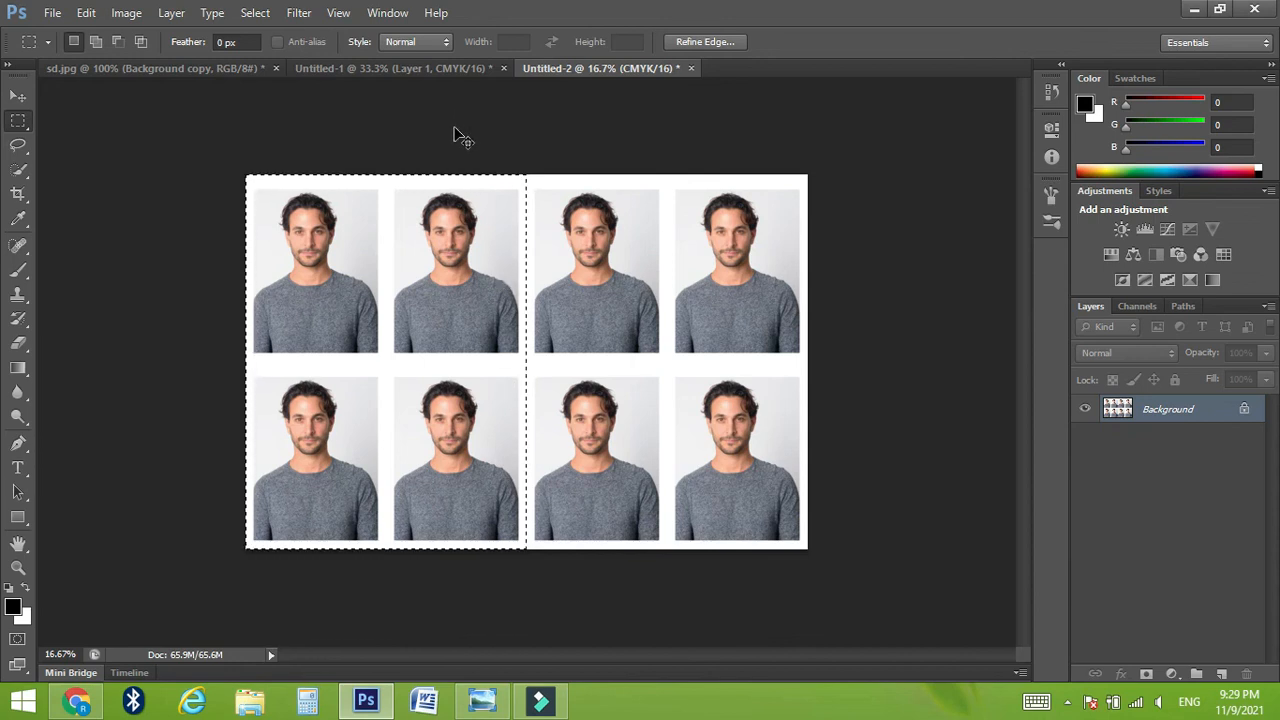
key("ctrl+j")
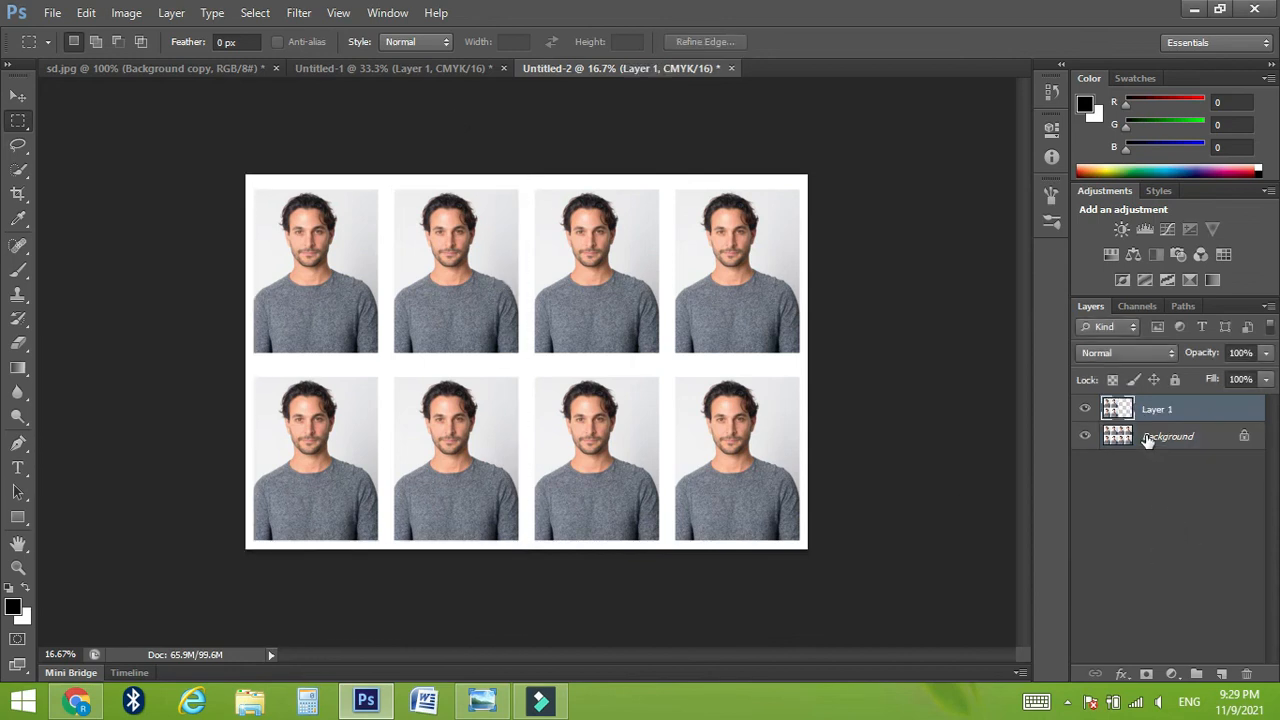
Step: Hide and reshow the Background layer to check the copied four-portrait half, then return to the single-portrait document
left_click_drag(1148, 442, 1100, 445)
left_click(1086, 437)
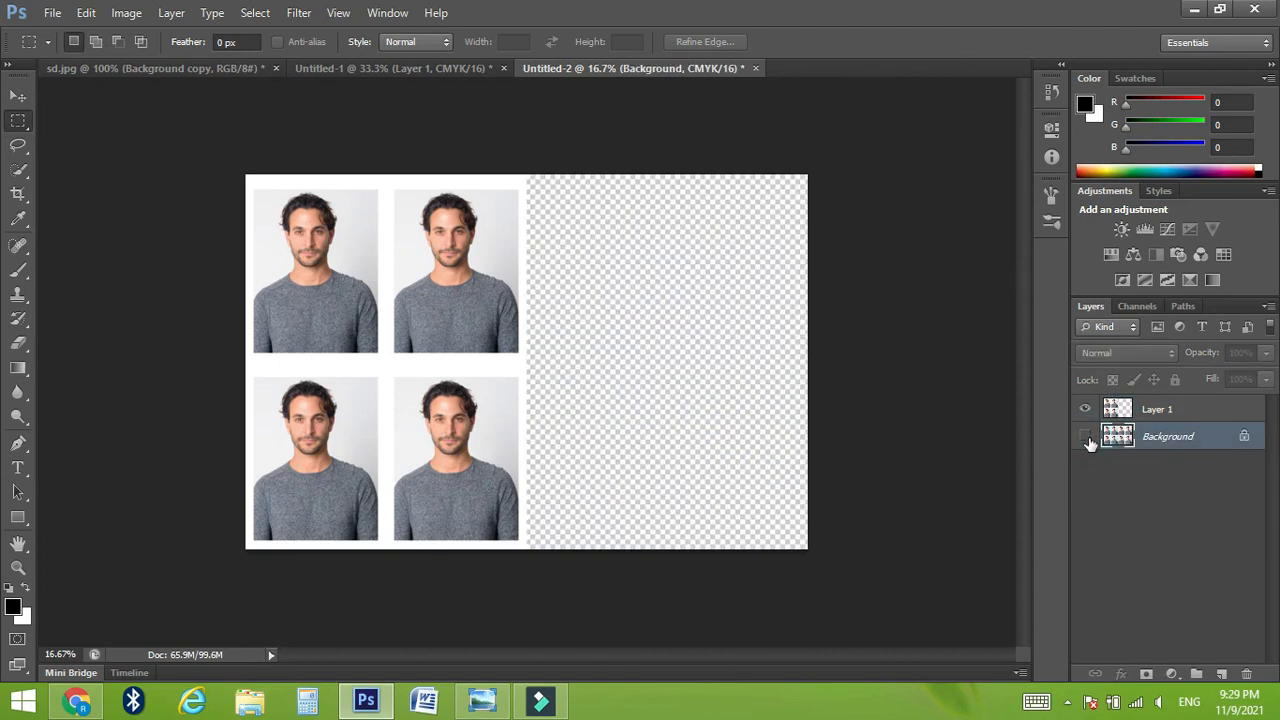
left_click(1086, 437)
left_click(1086, 437)
left_click(1086, 437)
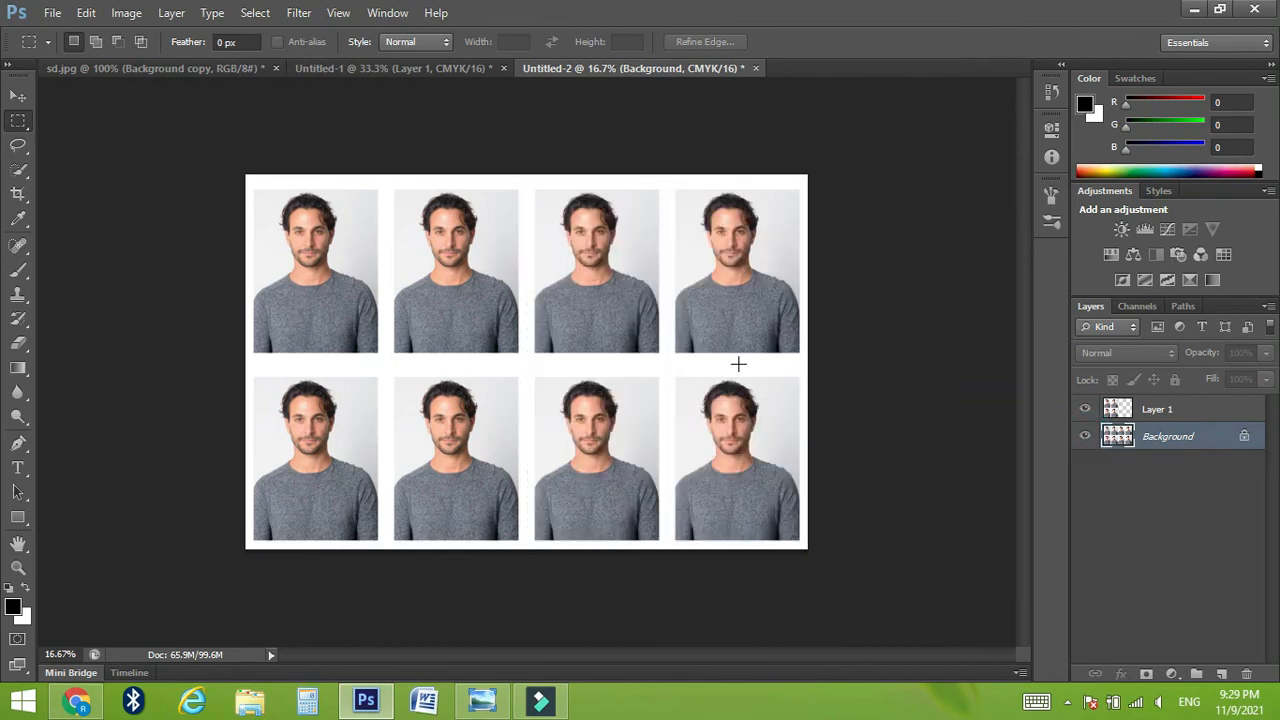
left_click(434, 69)
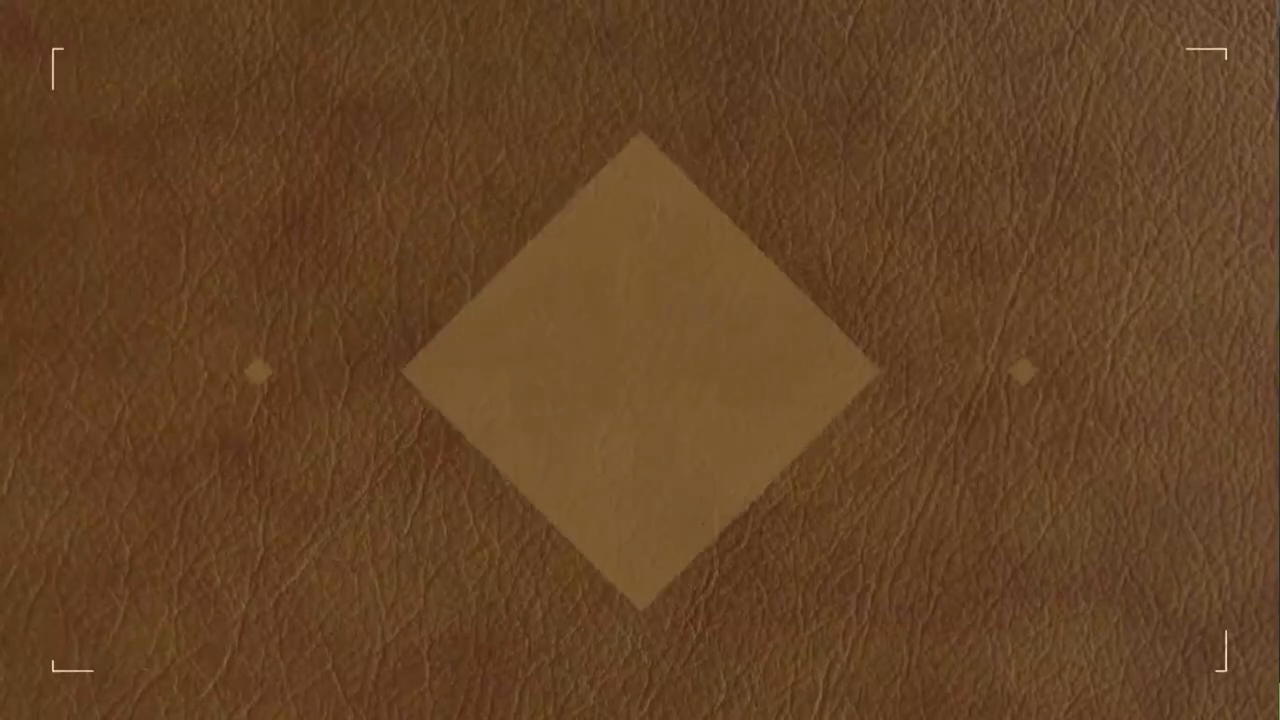